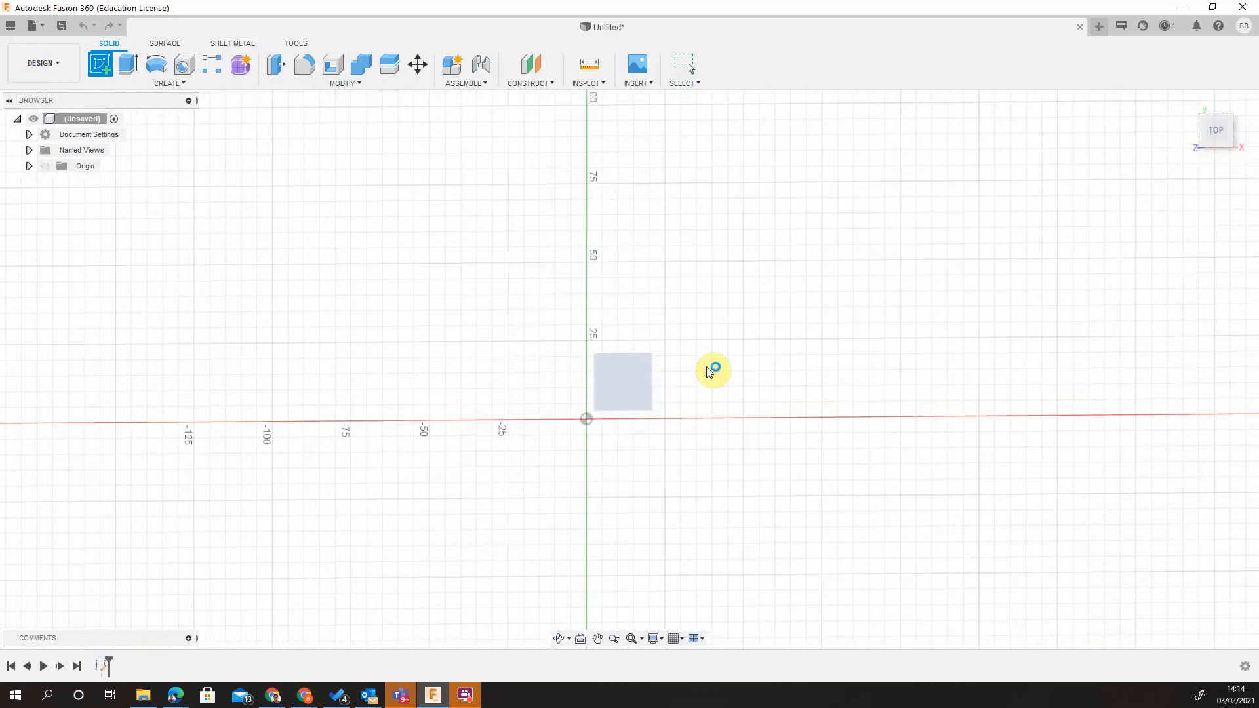
Sketch a rectangle from the origin, 50 mm high and 25 mm wide, on the top plane.
click(135, 68)
click(578, 427)
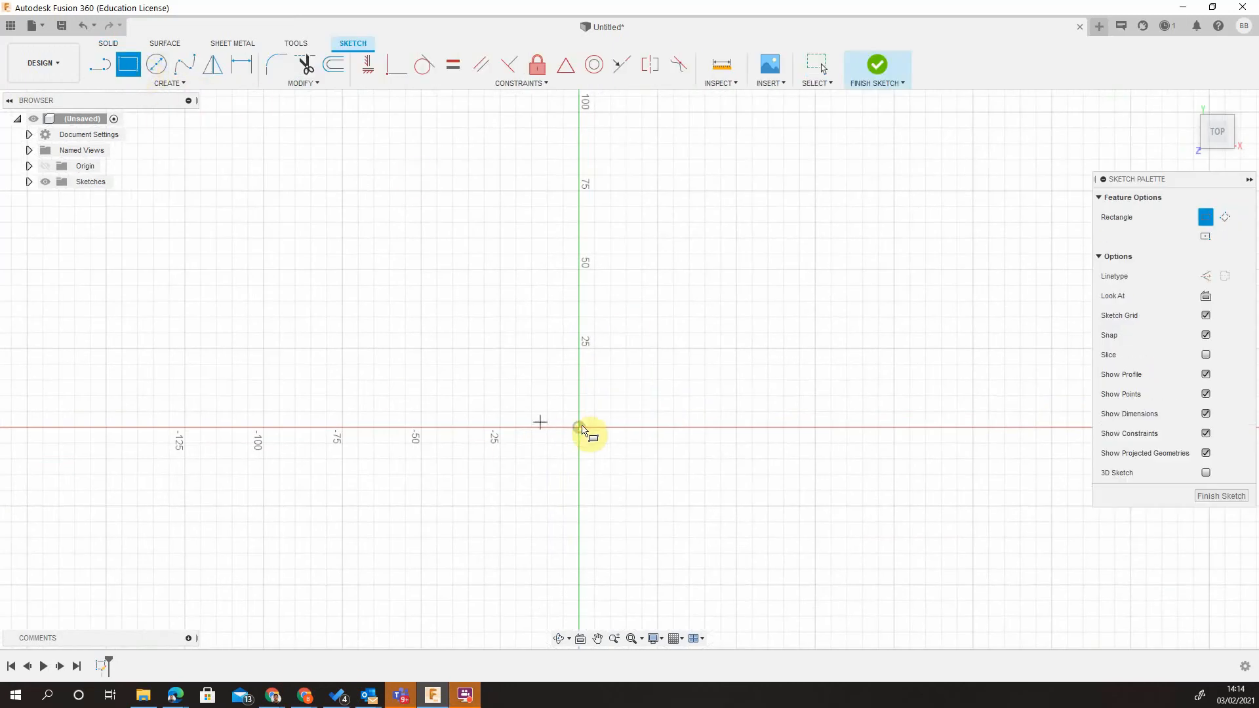
text(5)
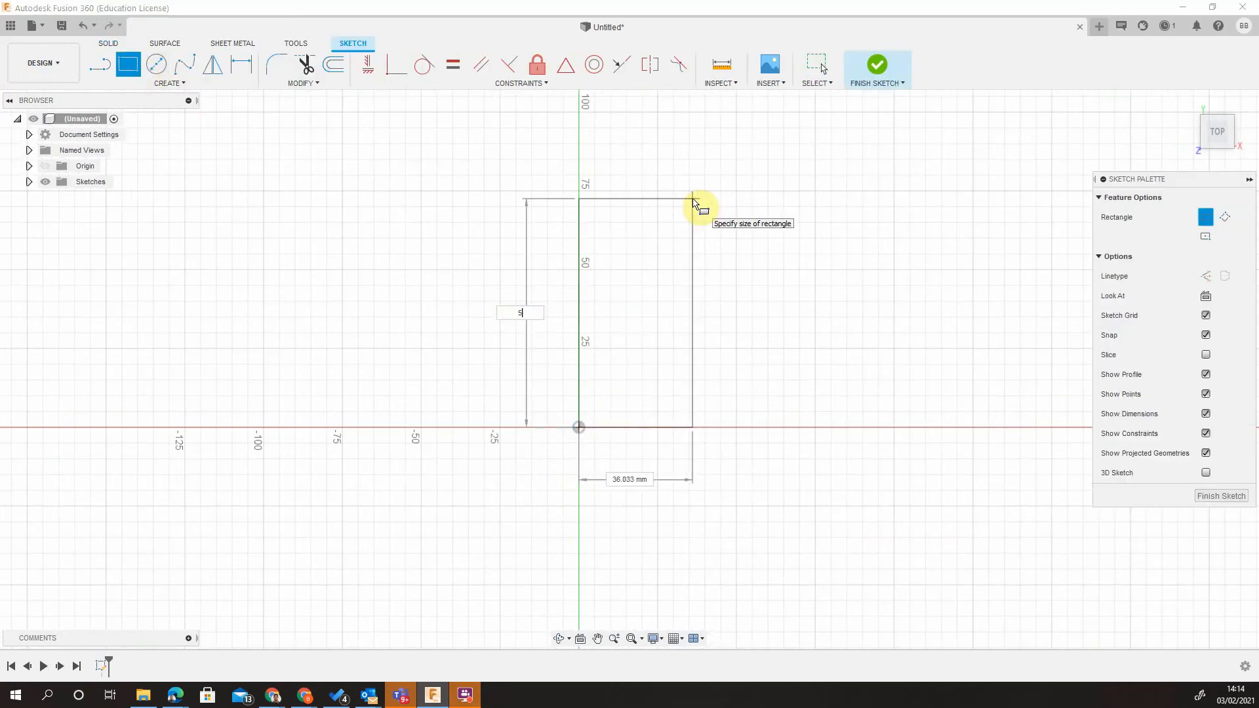
text(0)
key(Tab)
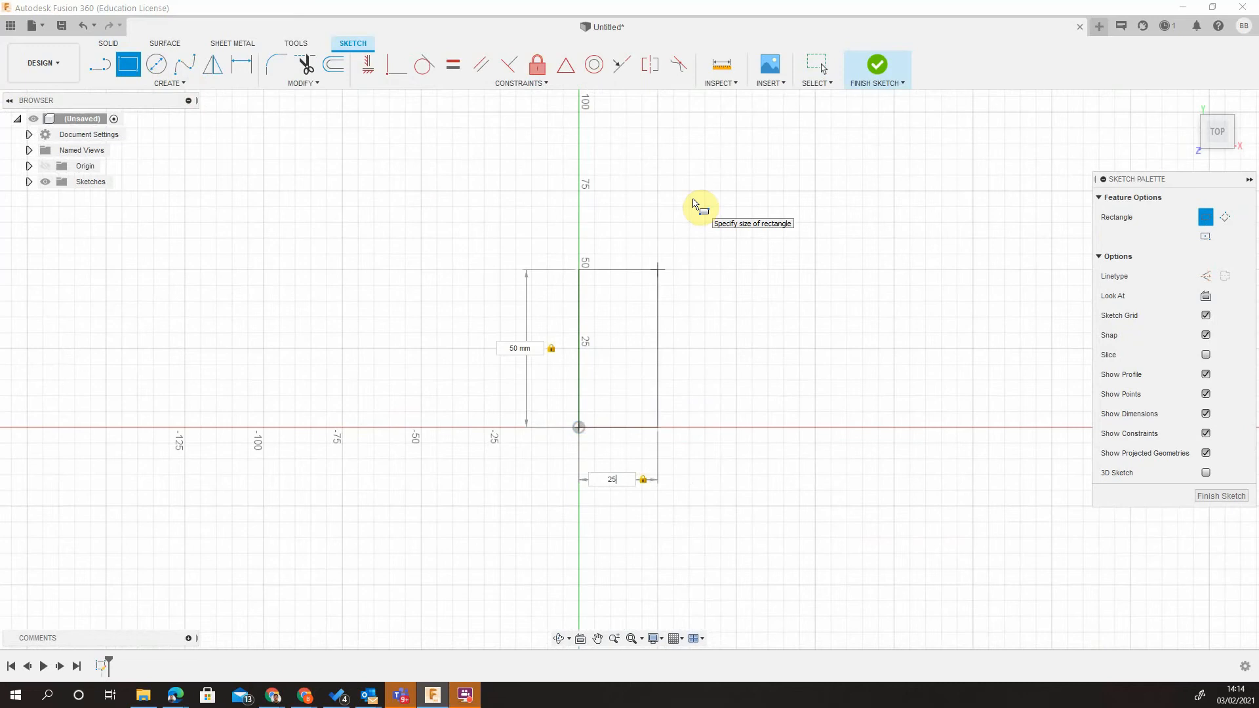
key(Return)
Extrude the rectangle 10 mm into a solid block.
click(108, 43)
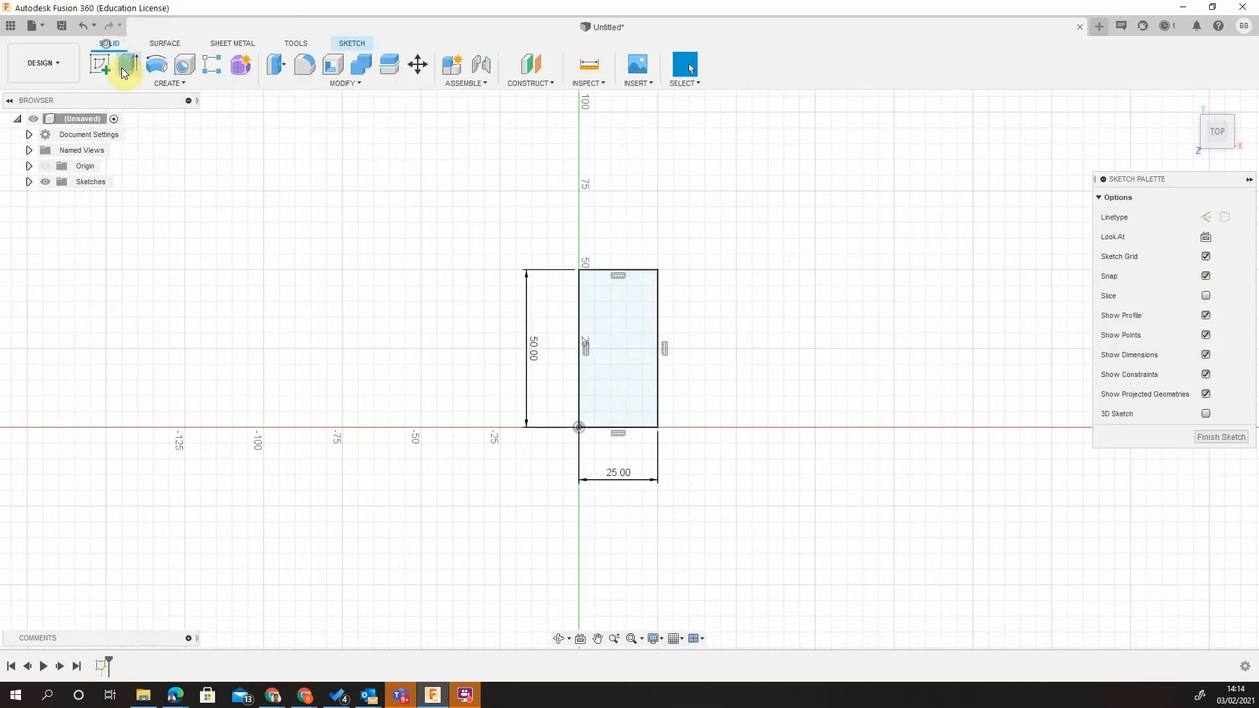
click(131, 65)
text(10)
key(Return)
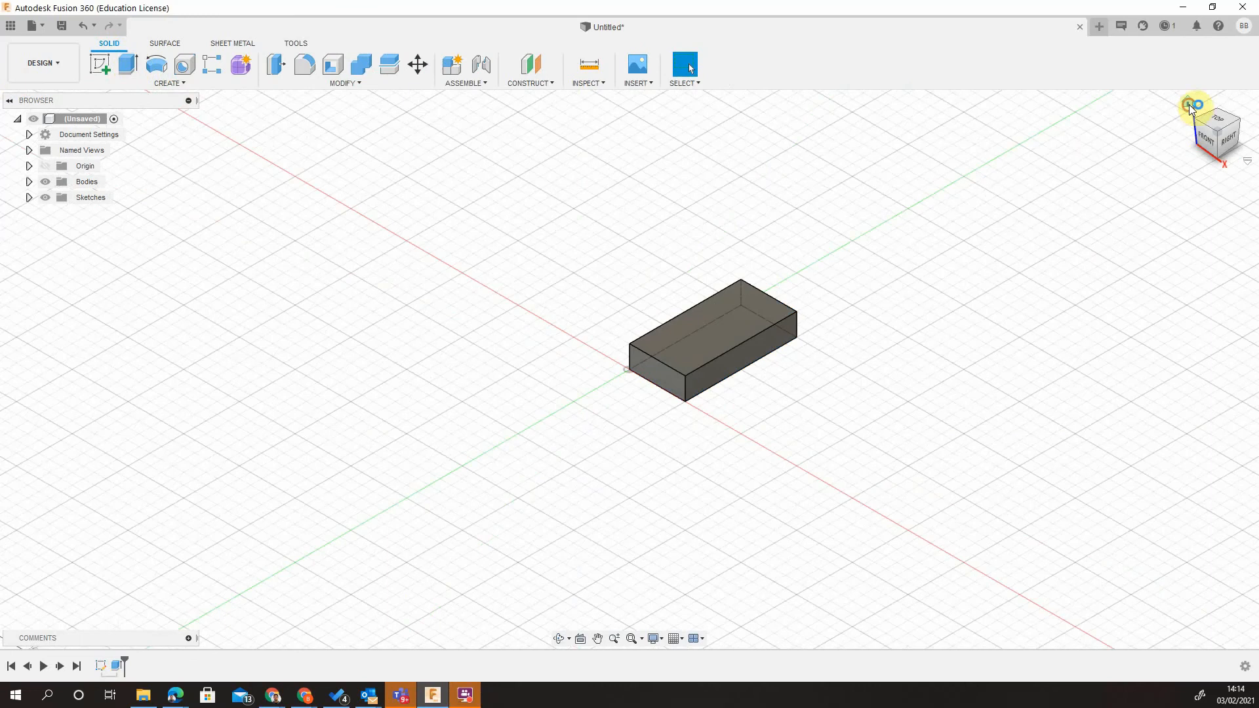
Create a new sketch on the block's long right side face, viewed horizontally.
click(1189, 105)
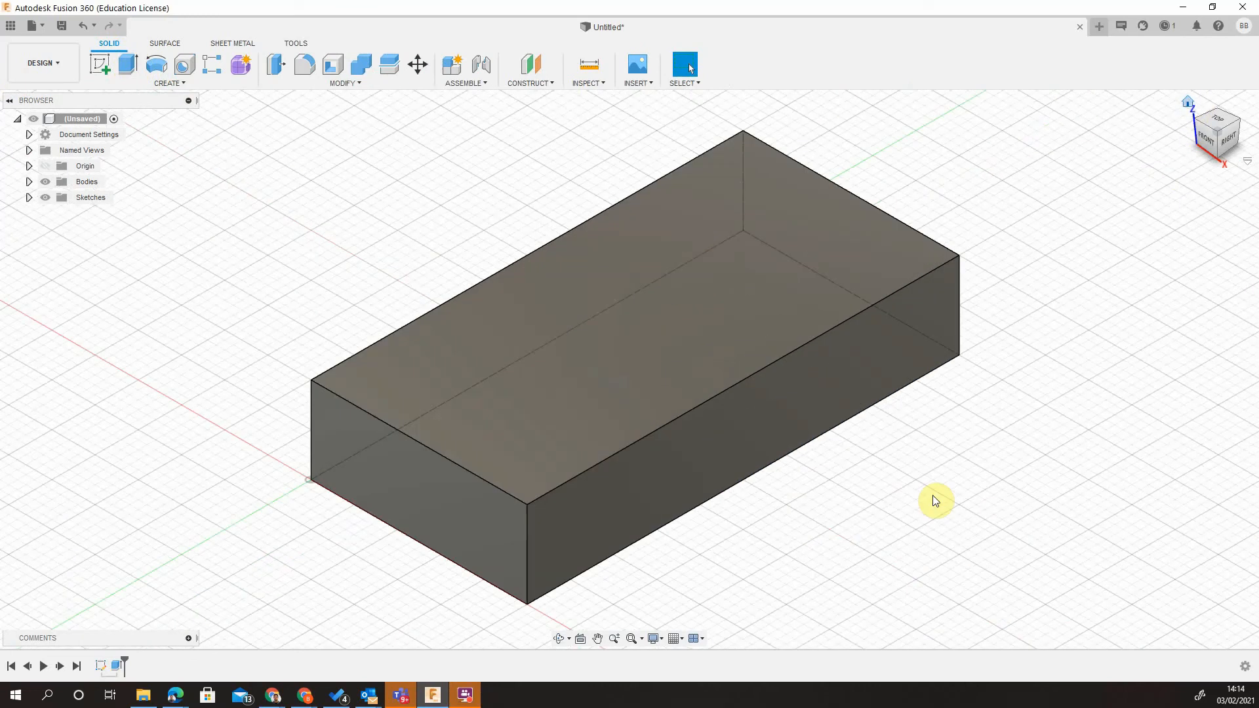
click(1223, 123)
scroll(842, 396, down, 3)
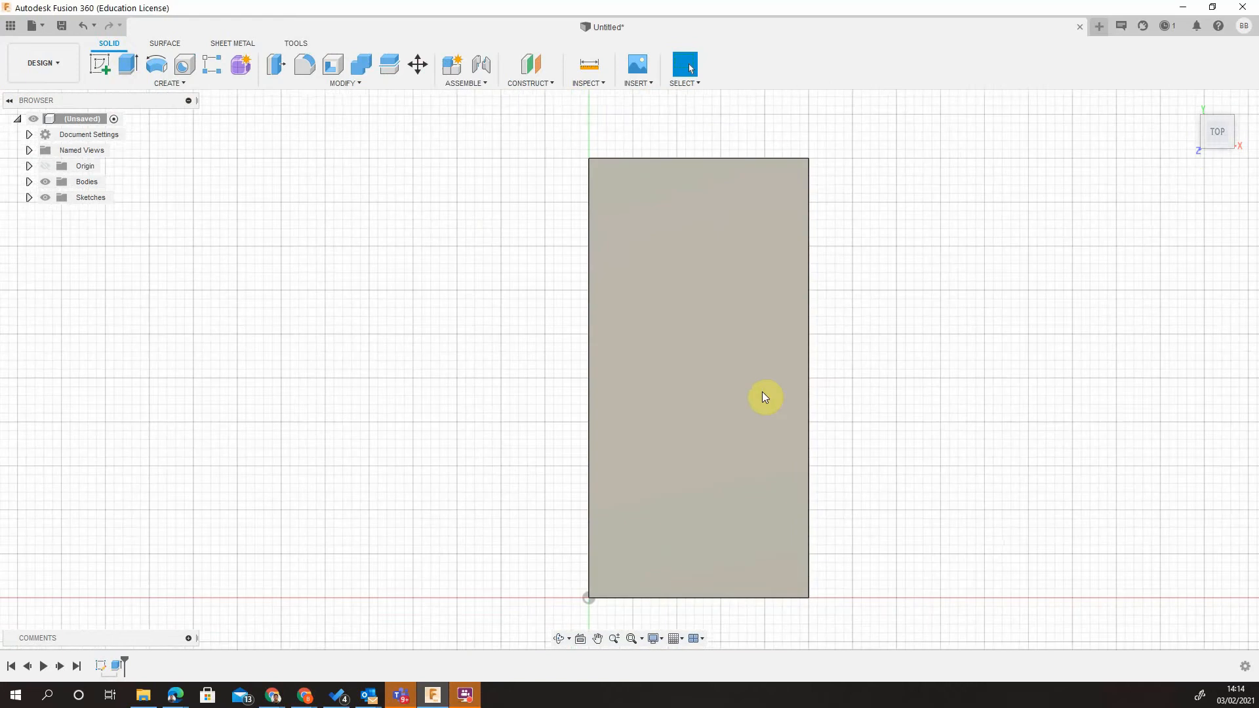
middle_drag(761, 391, 744, 365)
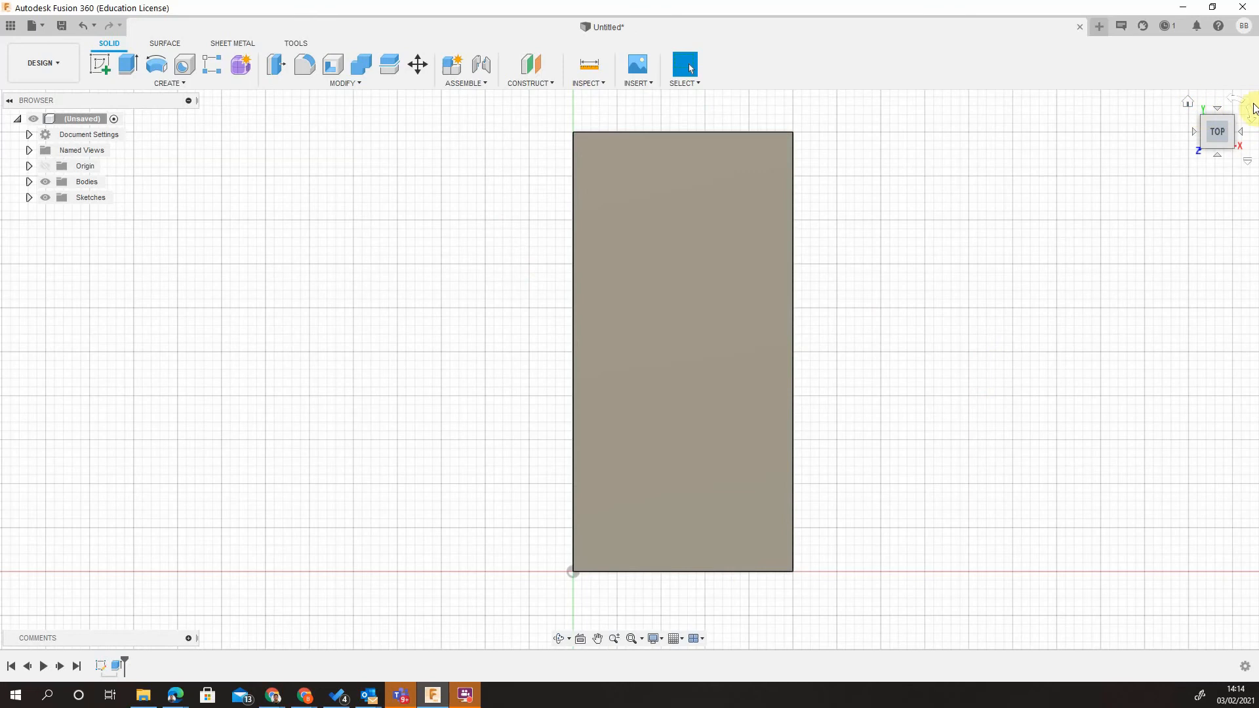
click(1235, 134)
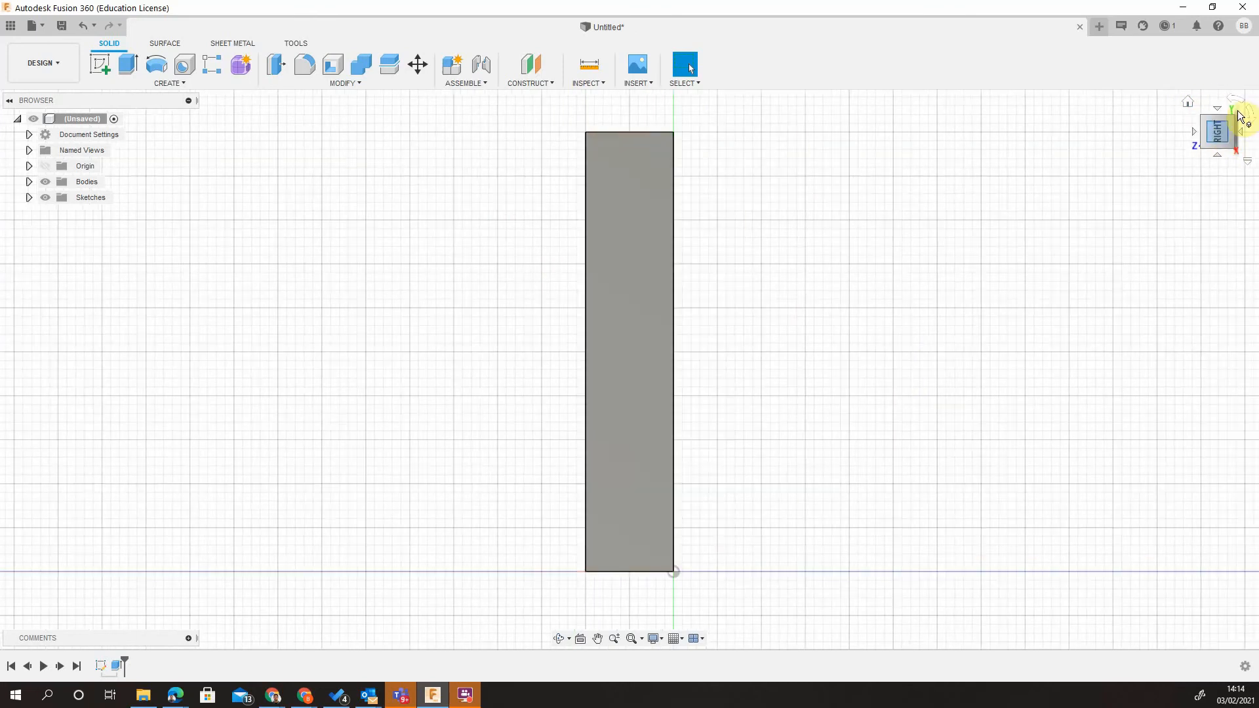
click(1250, 118)
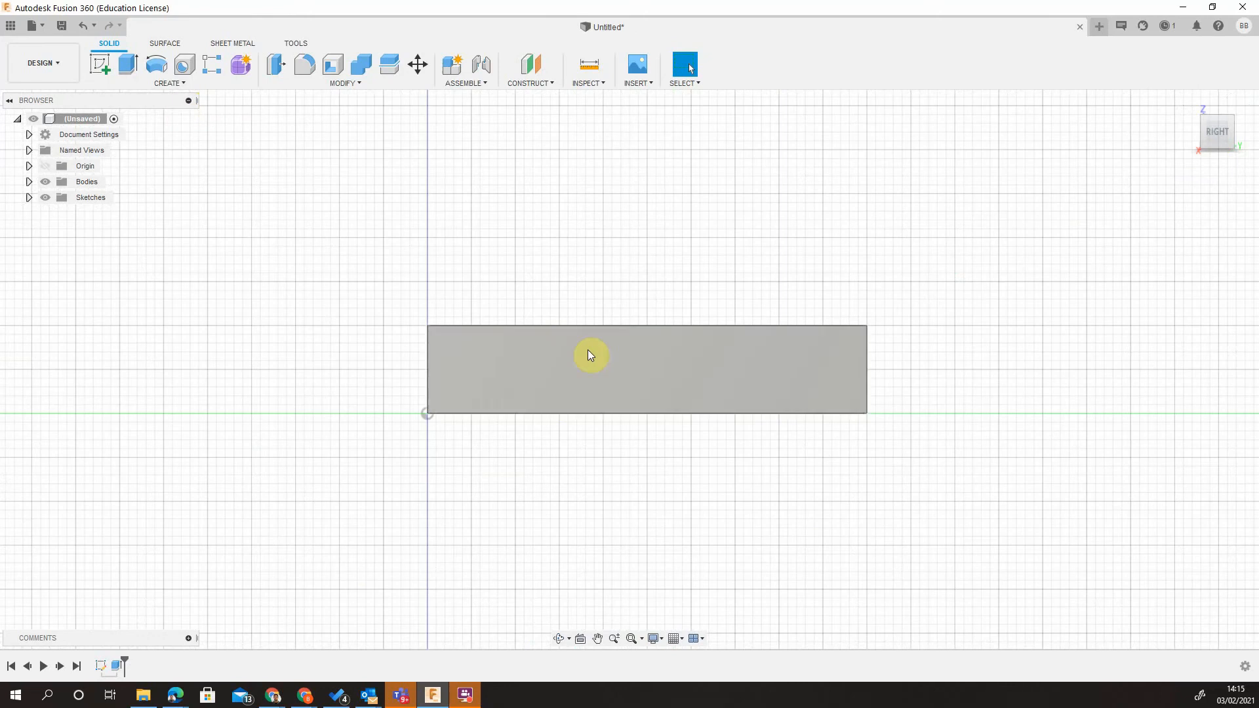
click(624, 350)
right_click(624, 351)
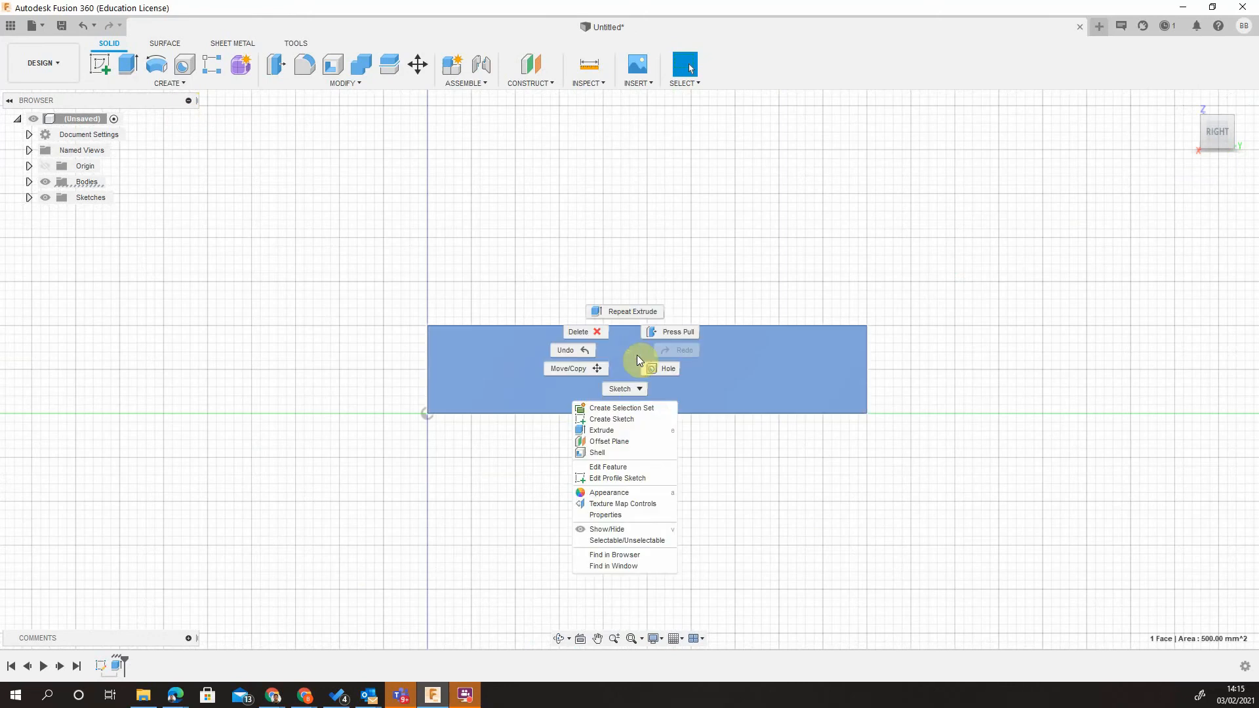
click(626, 420)
Draw a descending staircase of connected lines with about 1 mm treads and risers, starting at the face's upper-left corner.
scroll(637, 407, up, 3)
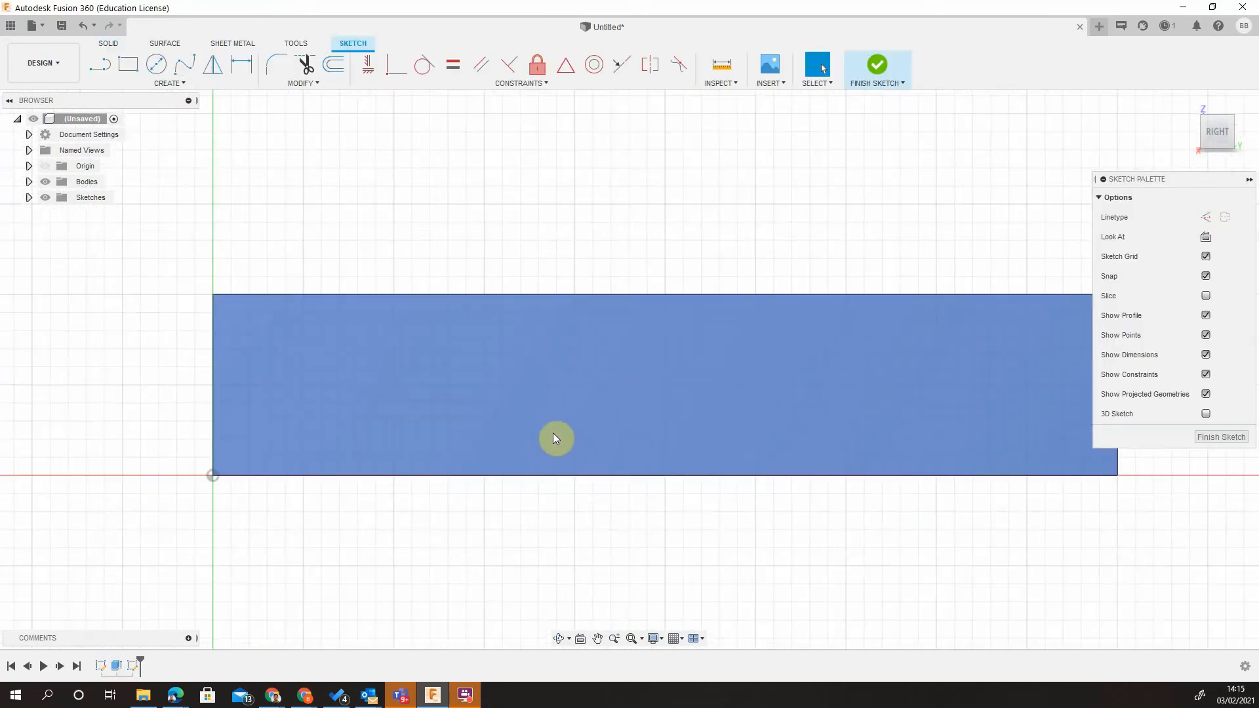
middle_drag(557, 438, 466, 447)
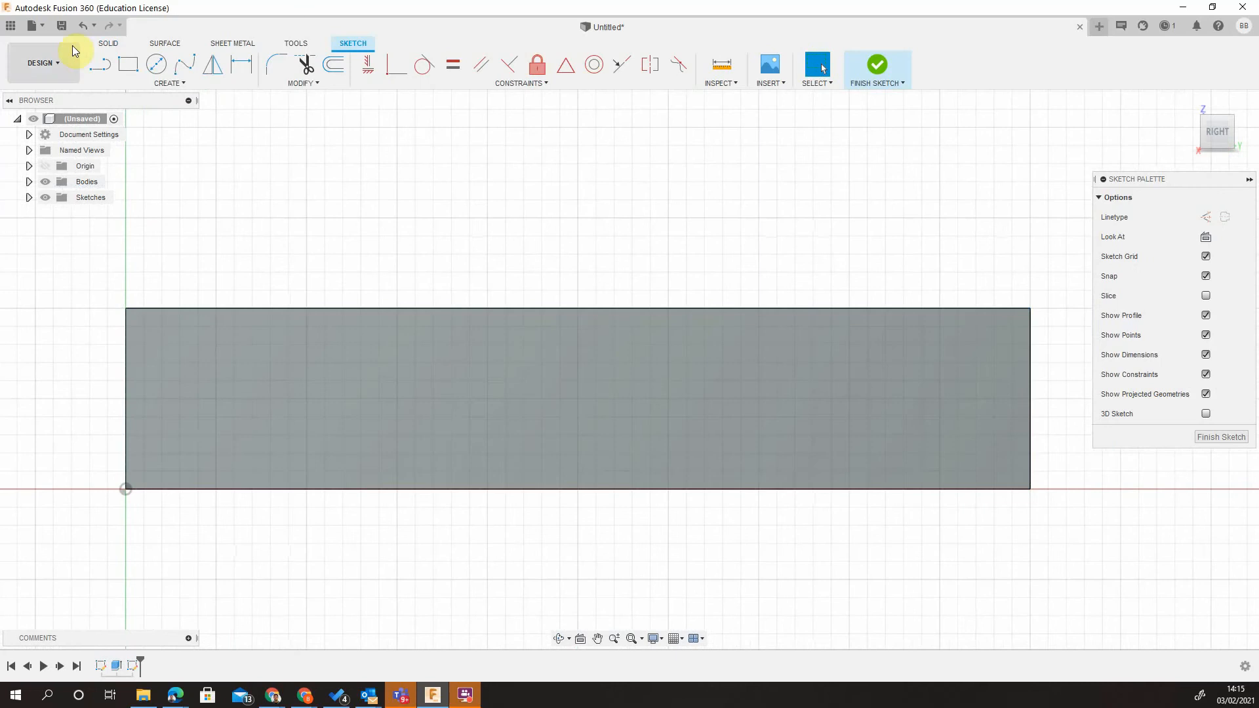
click(98, 73)
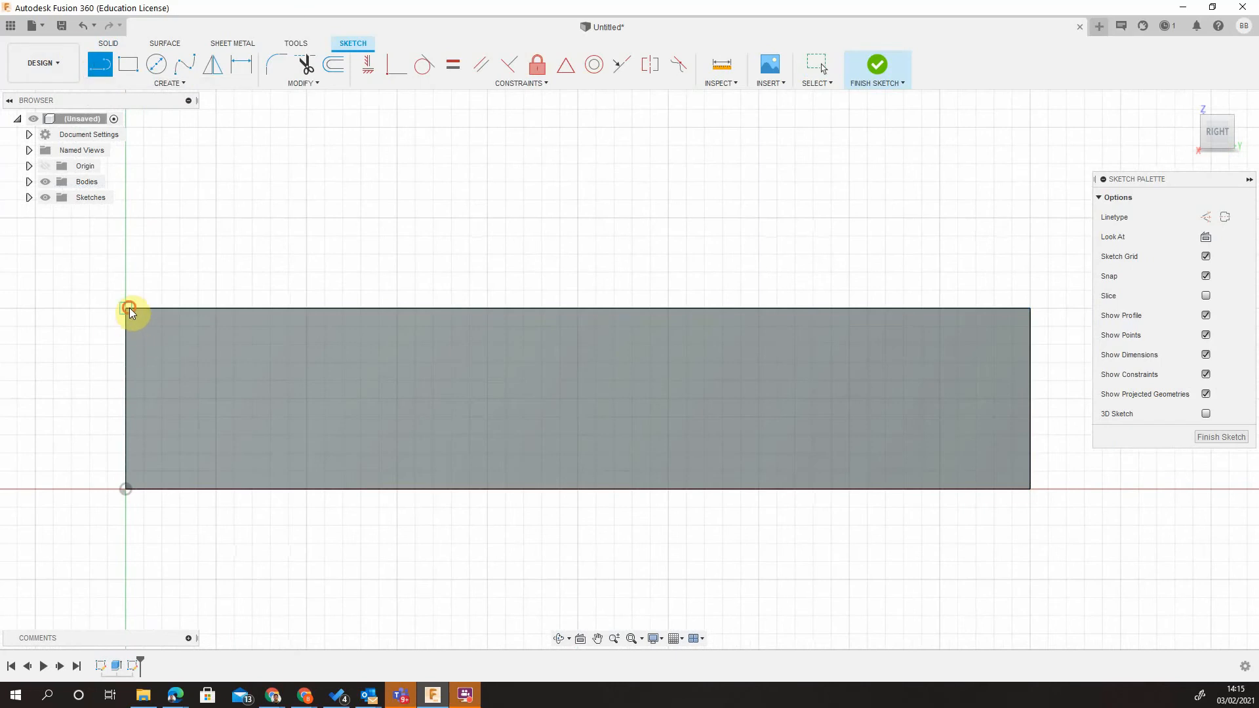
click(128, 308)
click(127, 324)
click(143, 326)
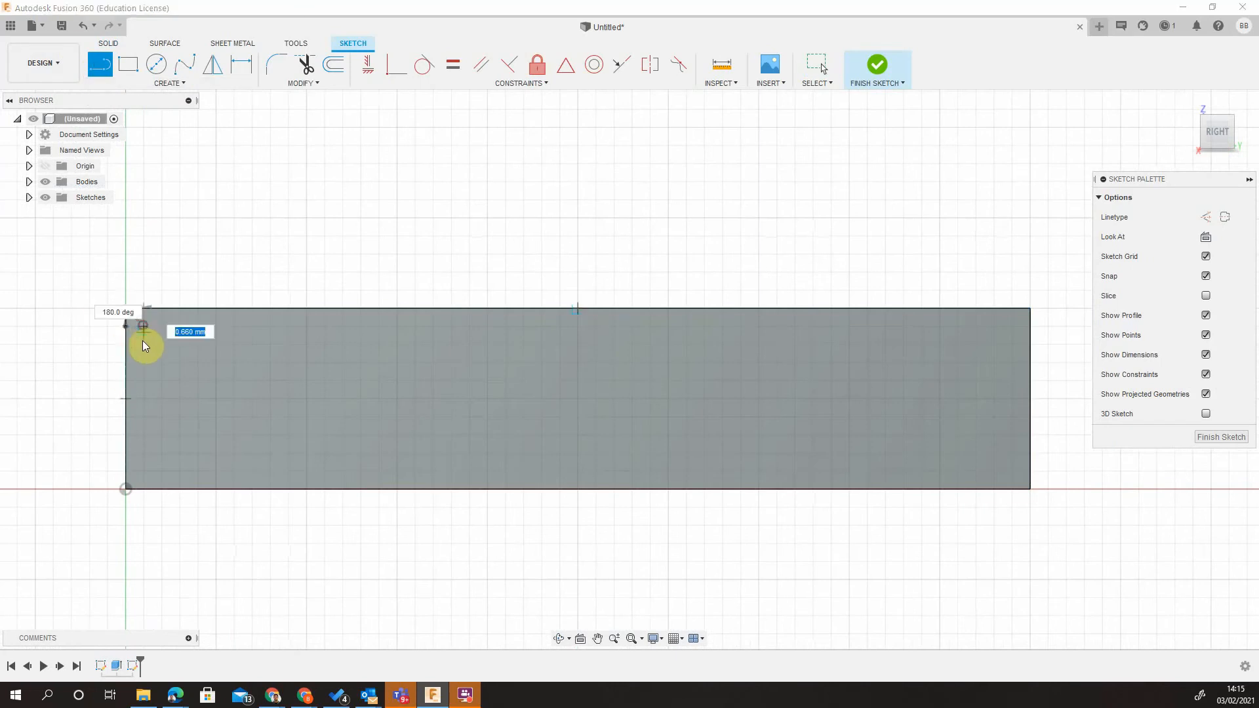
click(143, 343)
click(160, 344)
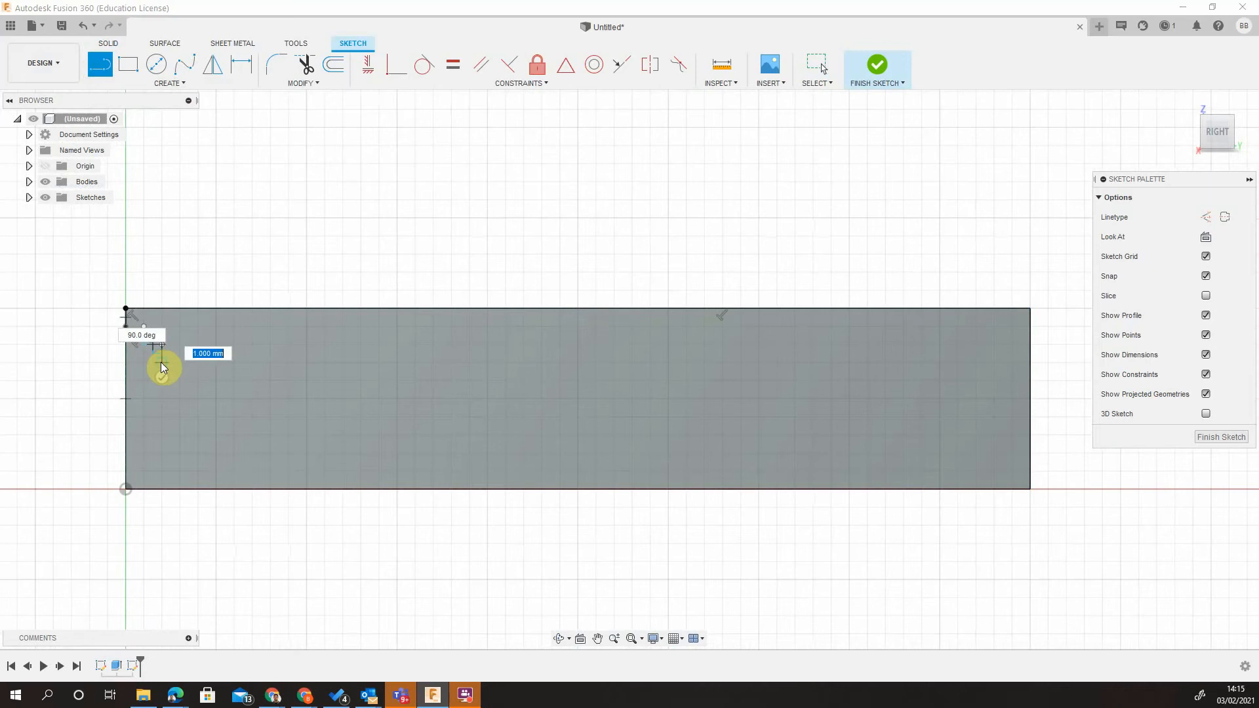
click(161, 360)
click(178, 360)
click(178, 375)
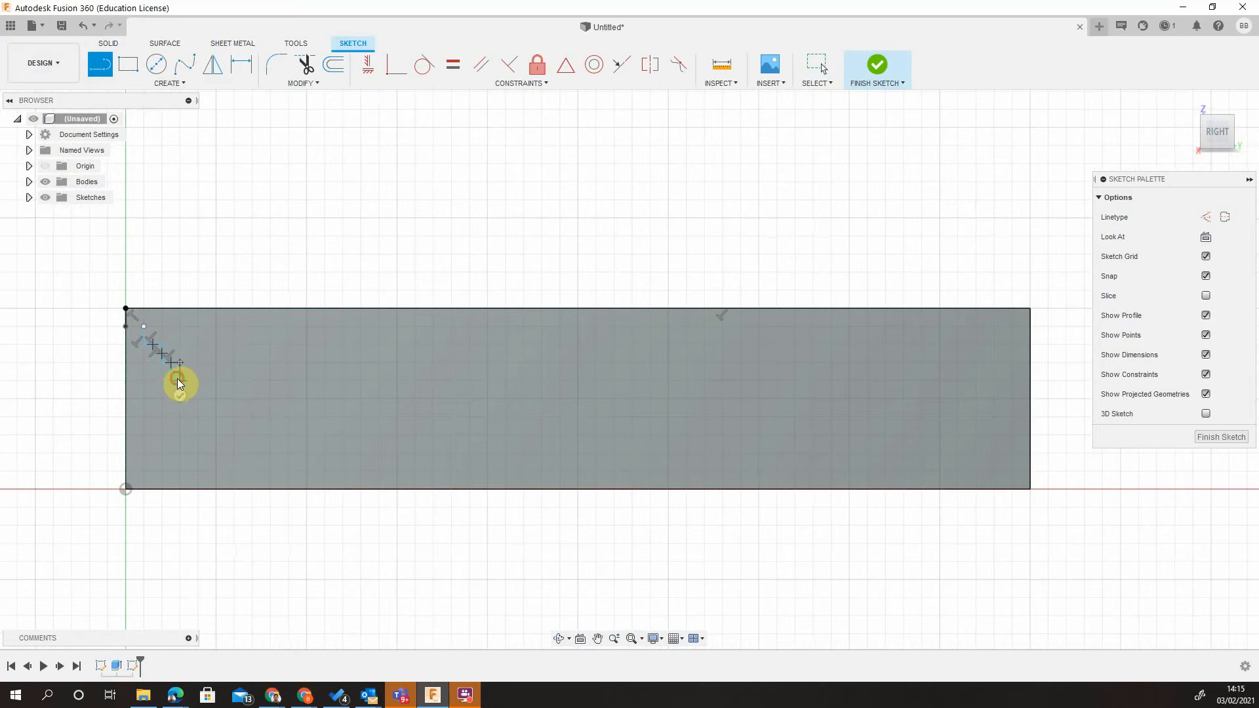
click(194, 376)
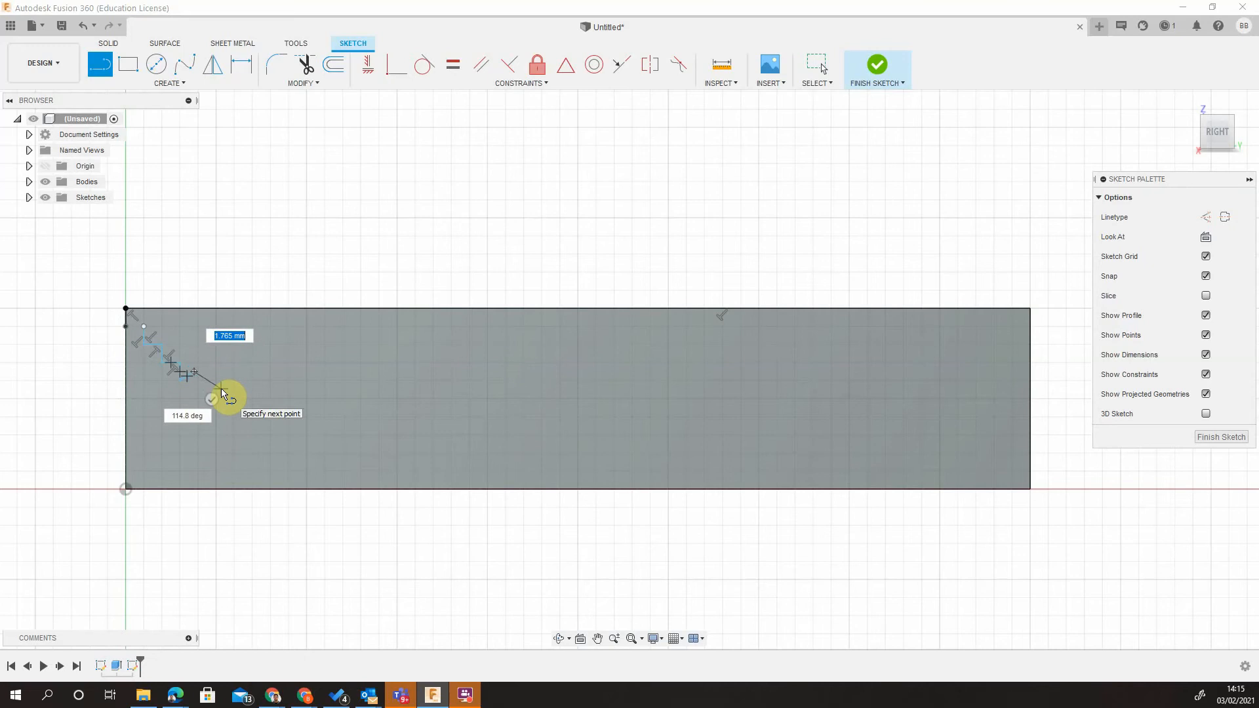
End the line chain and delete the last, slanted segment of the staircase.
key(Escape)
click(187, 376)
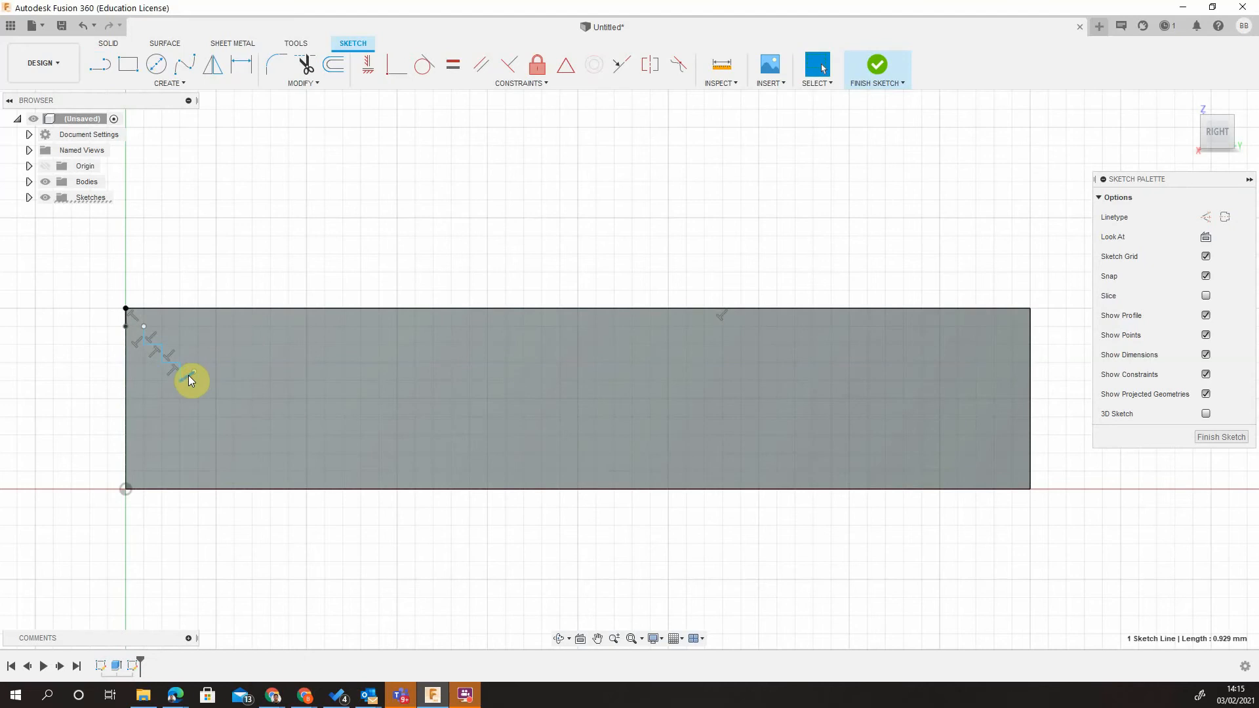
key(Delete)
Continue the staircase from its open end in about 1 mm treads and risers down to the block's bottom edge.
key(l)
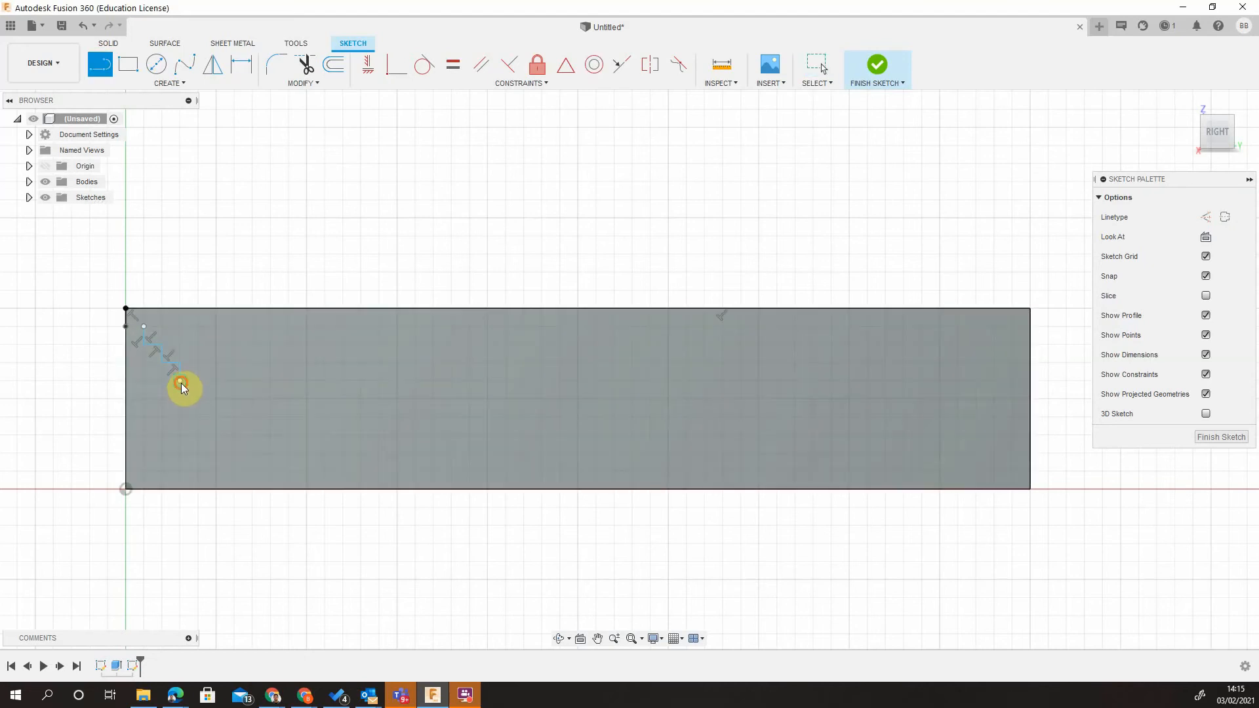
click(180, 380)
click(194, 381)
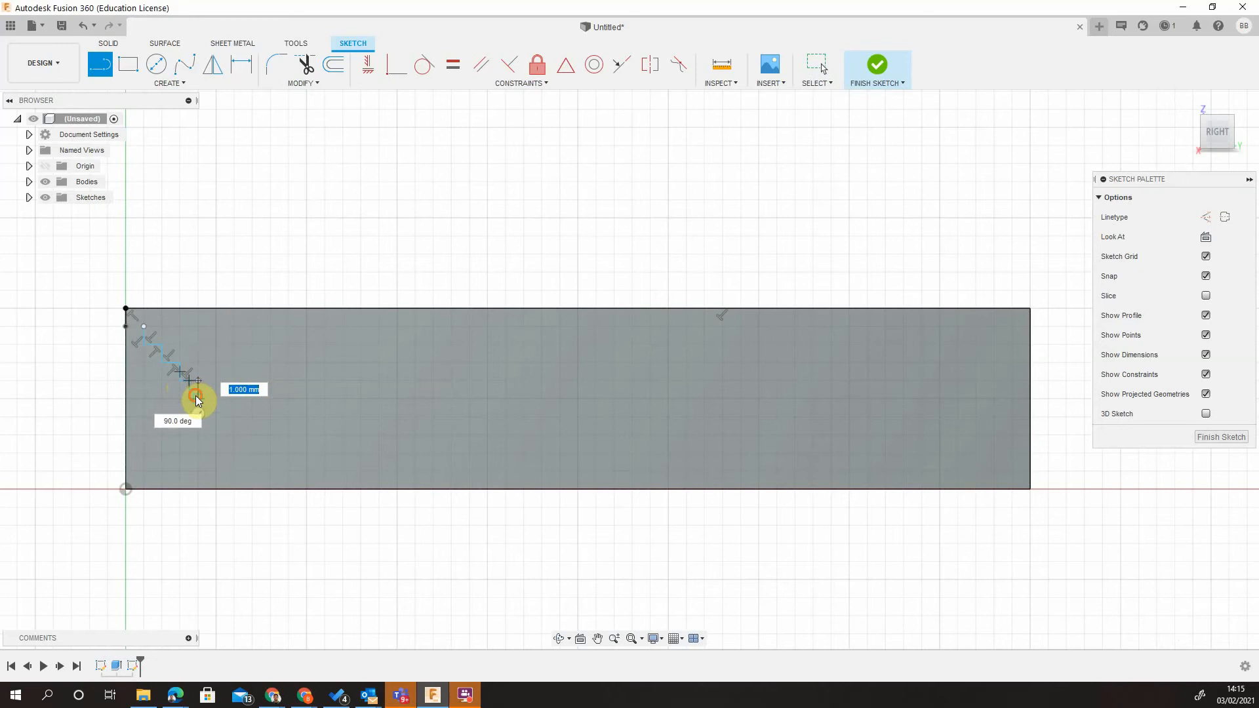
click(198, 398)
click(211, 399)
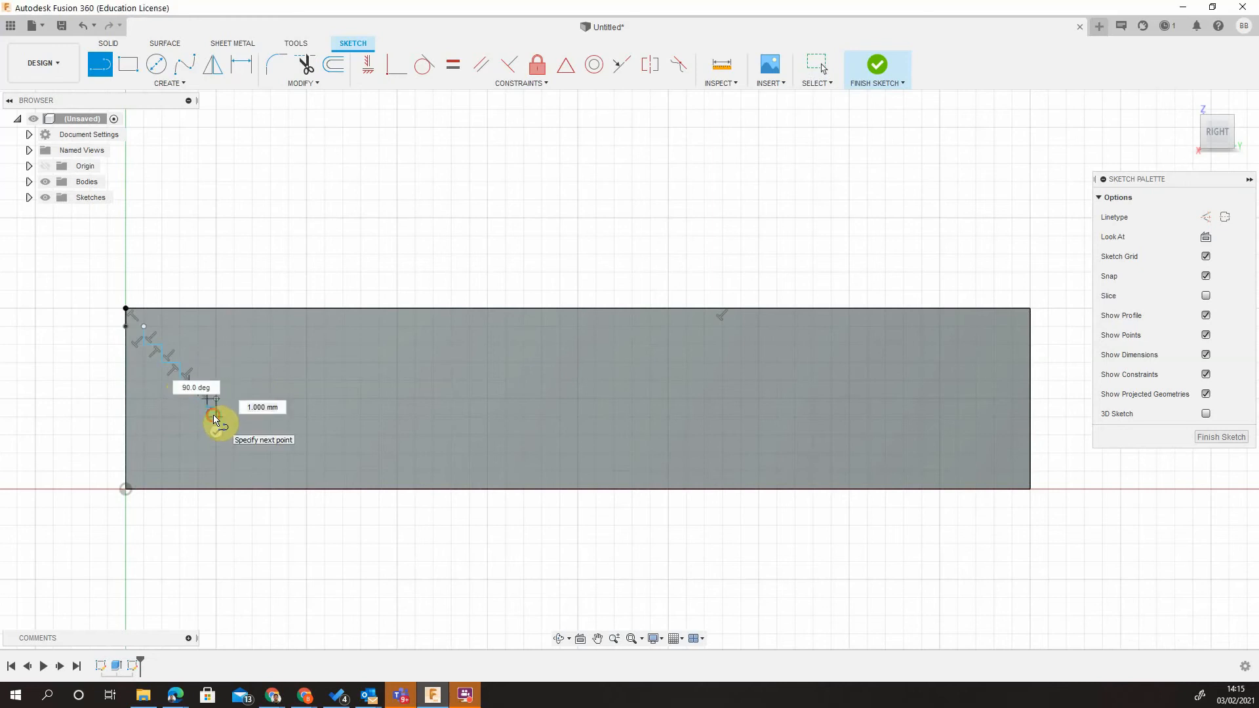
click(221, 408)
click(234, 417)
click(234, 434)
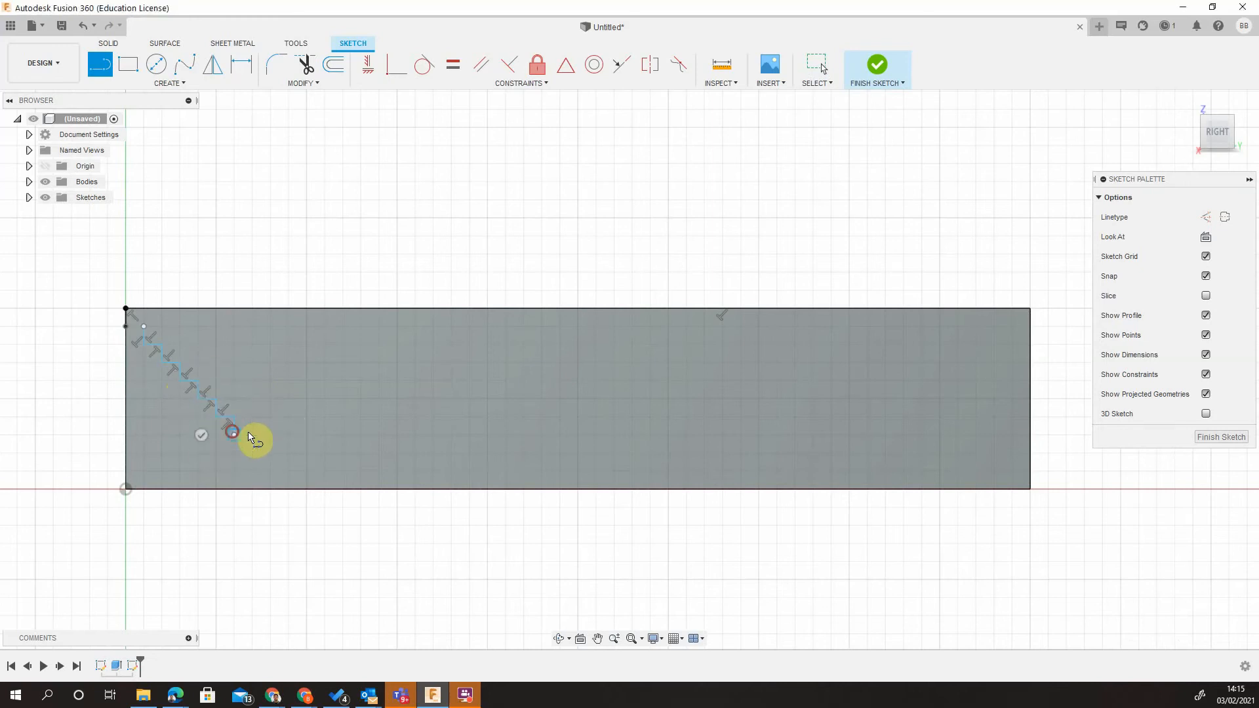
click(254, 436)
click(256, 452)
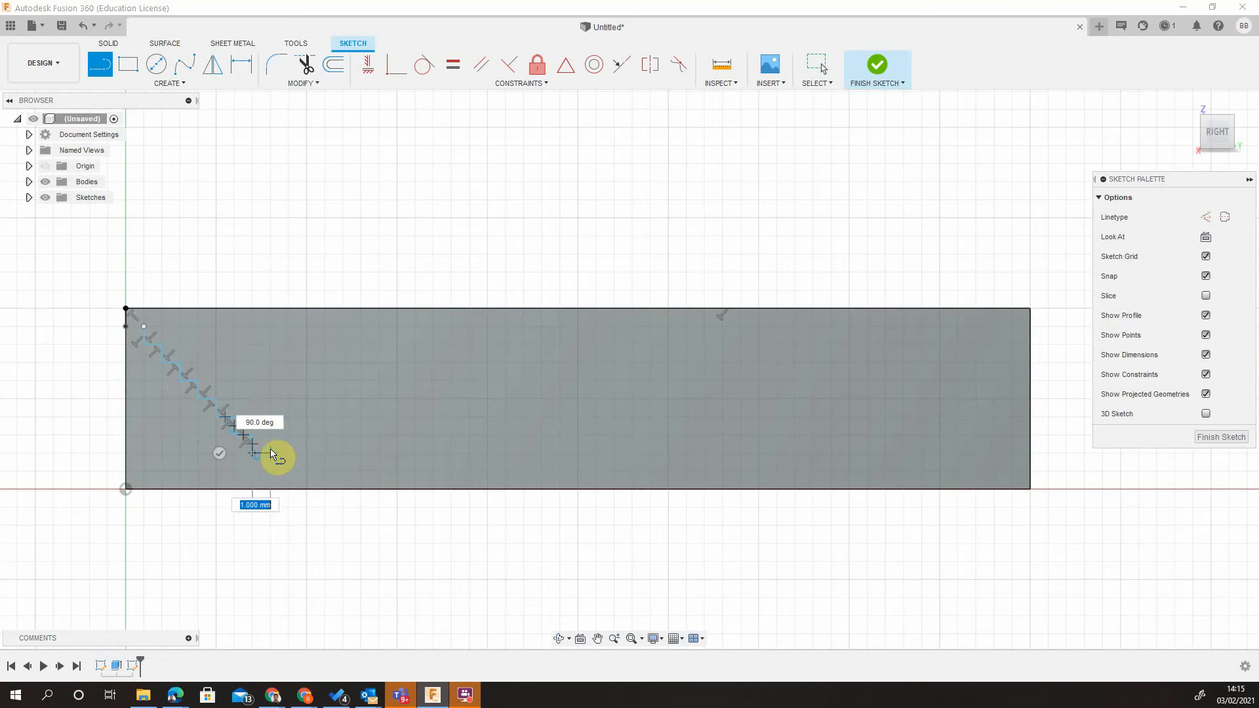
click(270, 452)
click(270, 467)
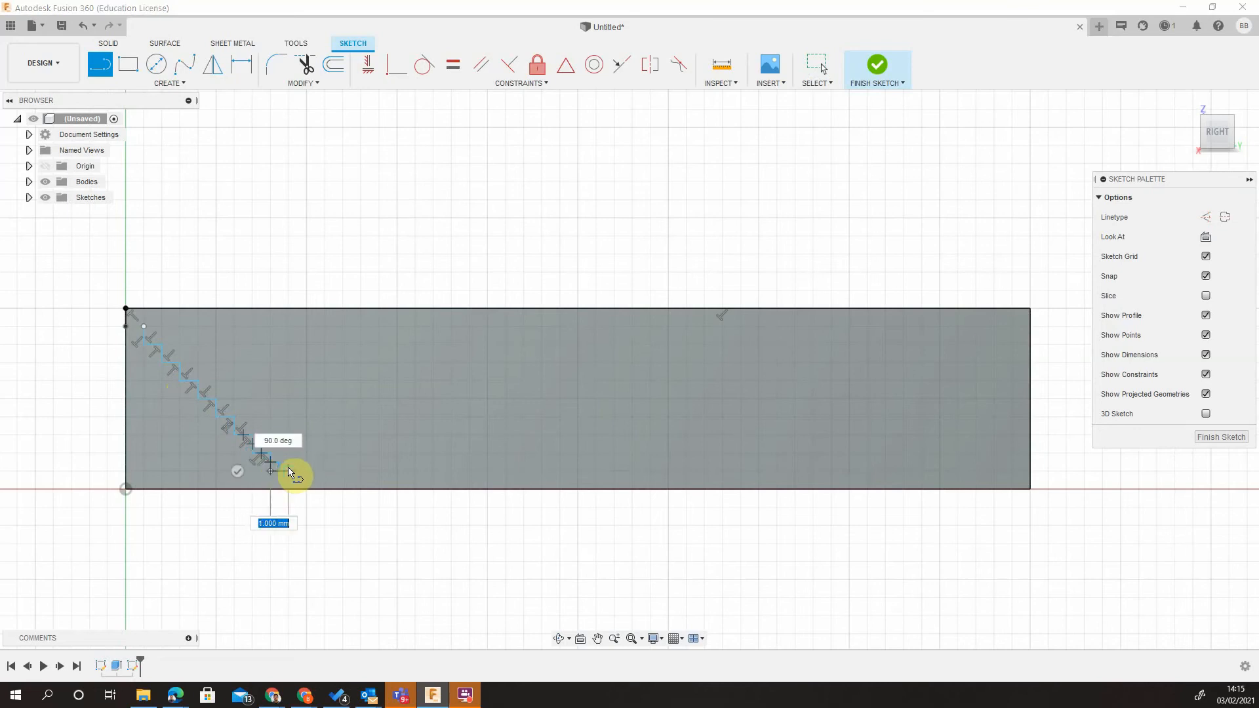
click(287, 467)
click(289, 489)
key(Escape)
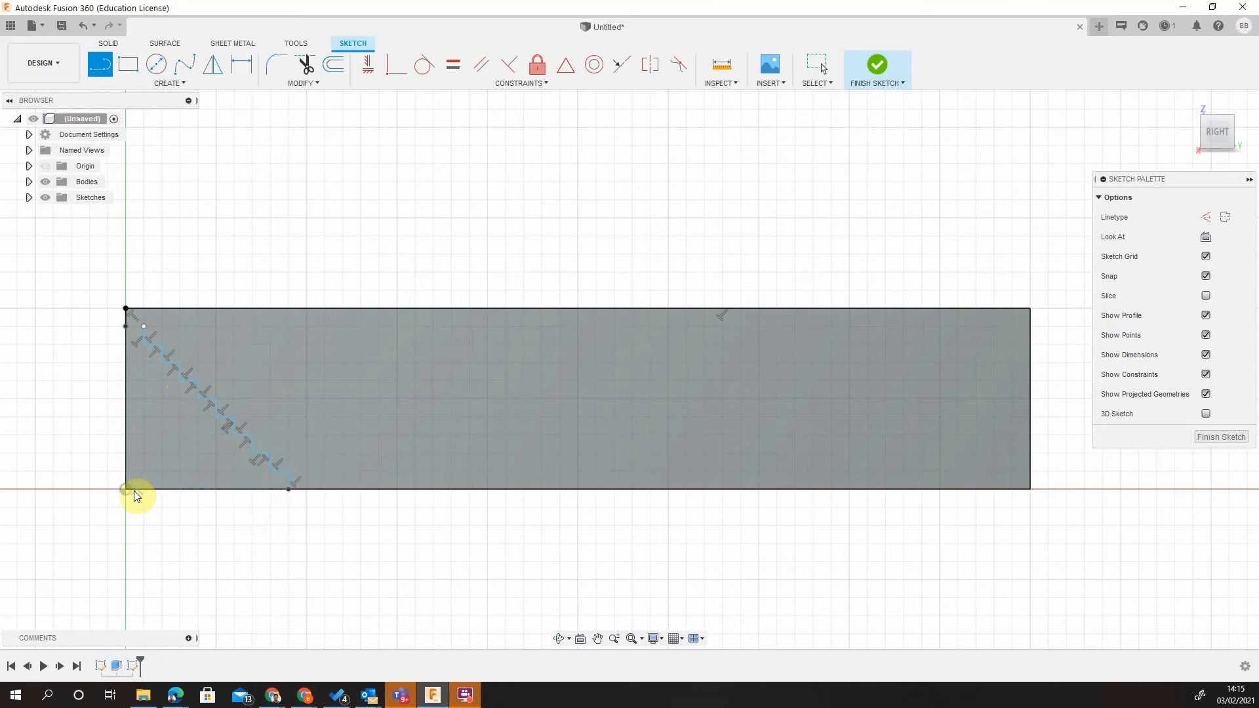
Close the staircase profile with a 10 mm line up the block's left edge and a 1 mm line across the top step's gap.
click(126, 310)
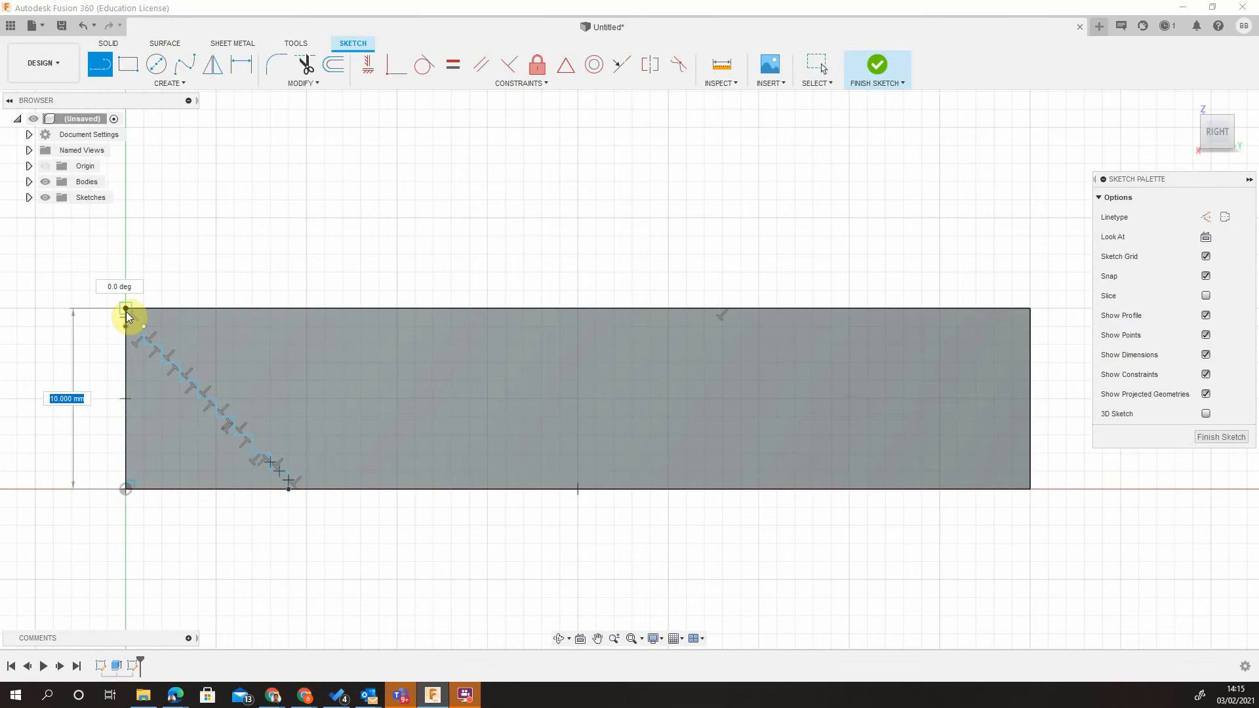
key(Escape)
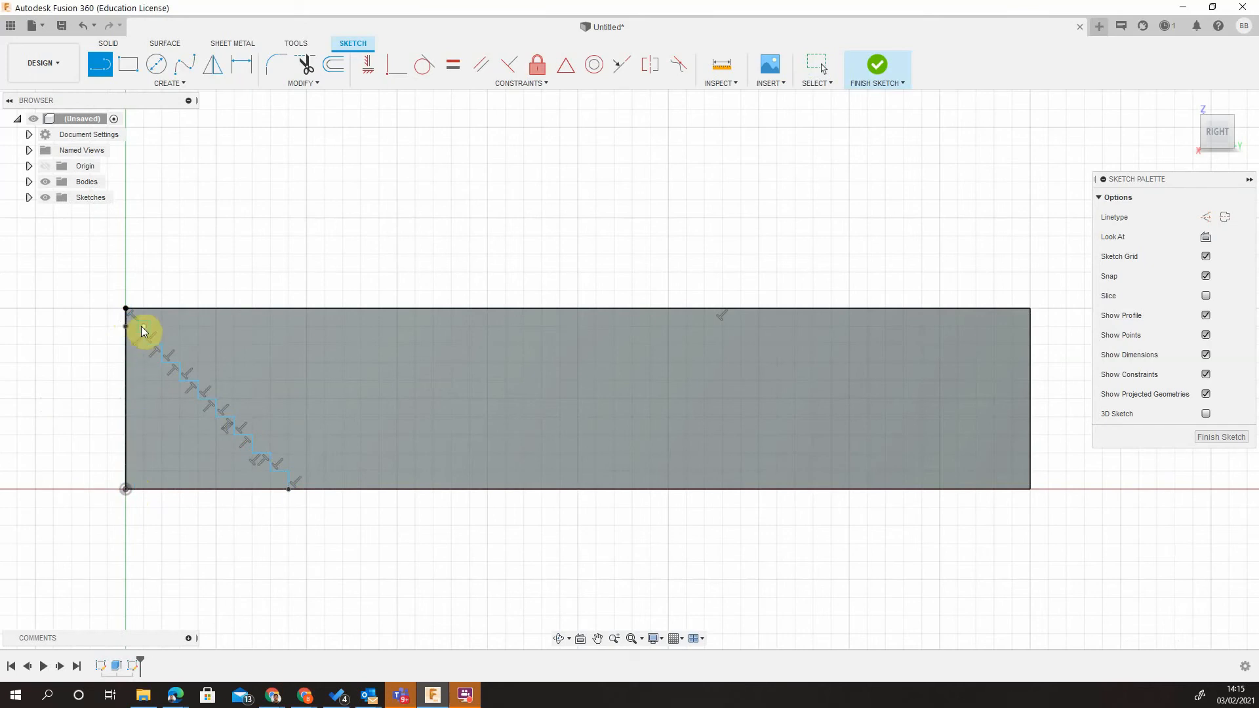
click(143, 327)
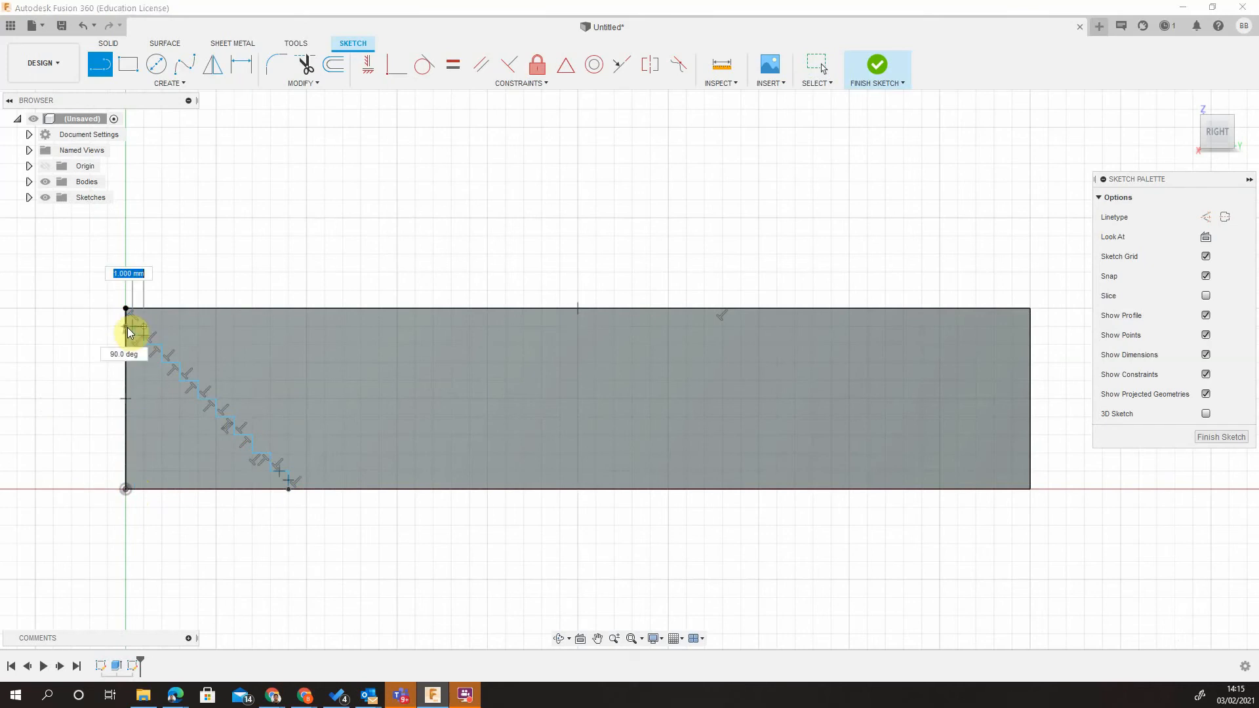
key(Escape)
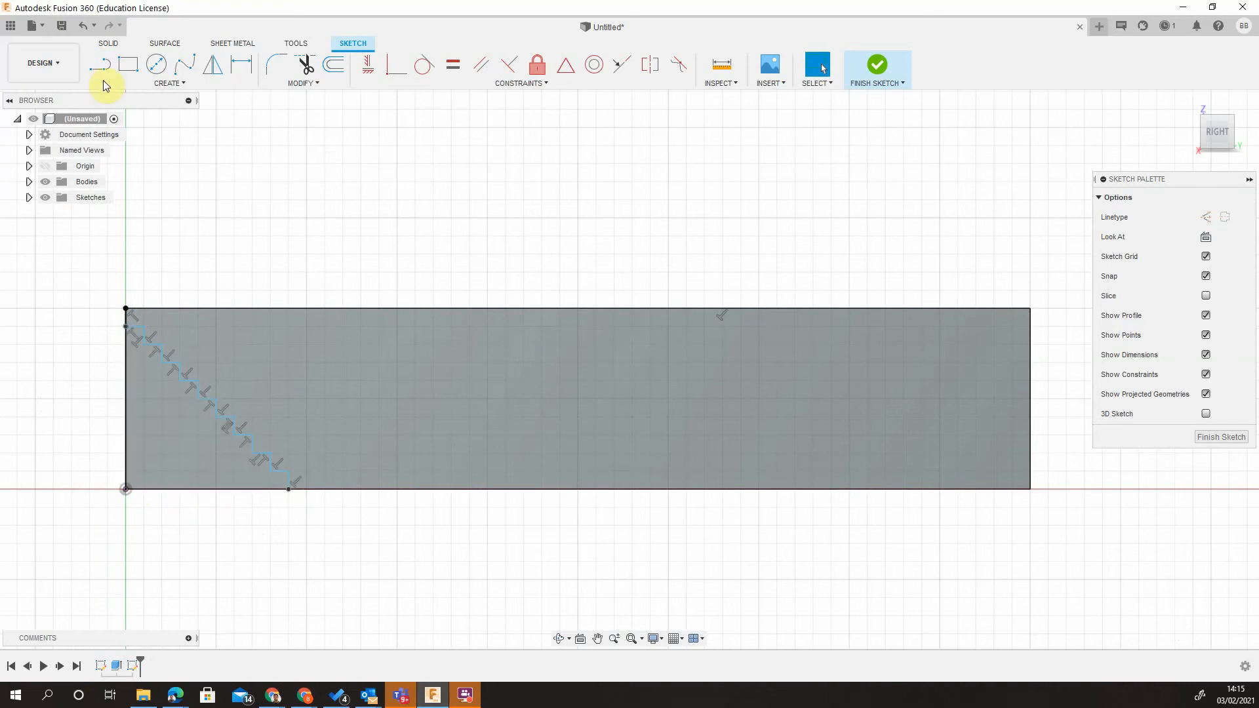
Cut the staircase profile through the whole block with a one-sided Extrude, extent All, in the flipped direction.
click(108, 43)
click(129, 64)
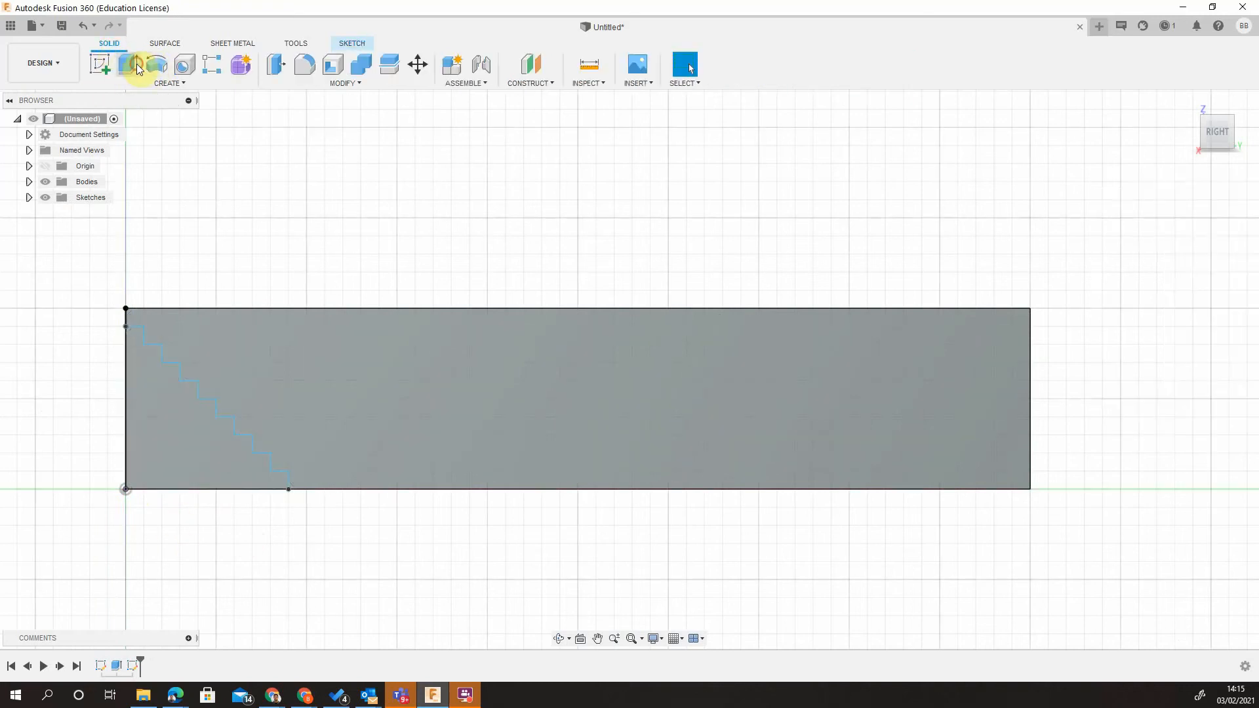
click(1206, 303)
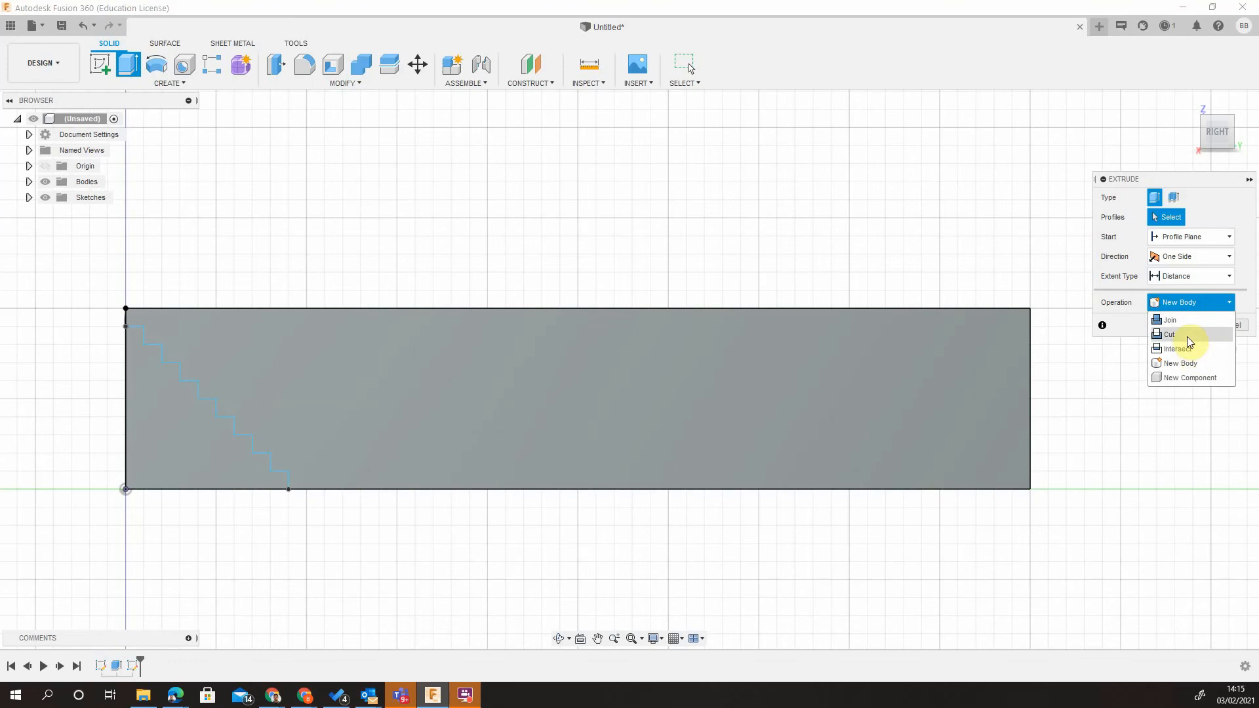
click(1170, 334)
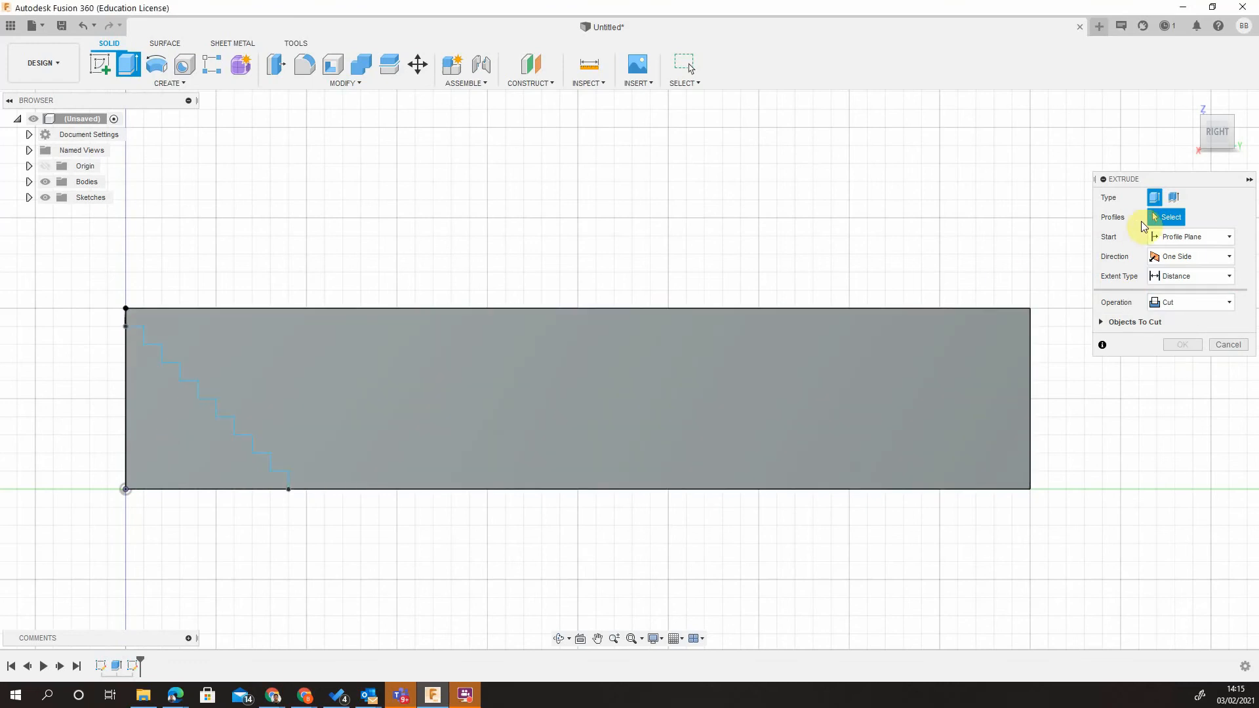
click(1189, 237)
click(1193, 241)
click(1194, 257)
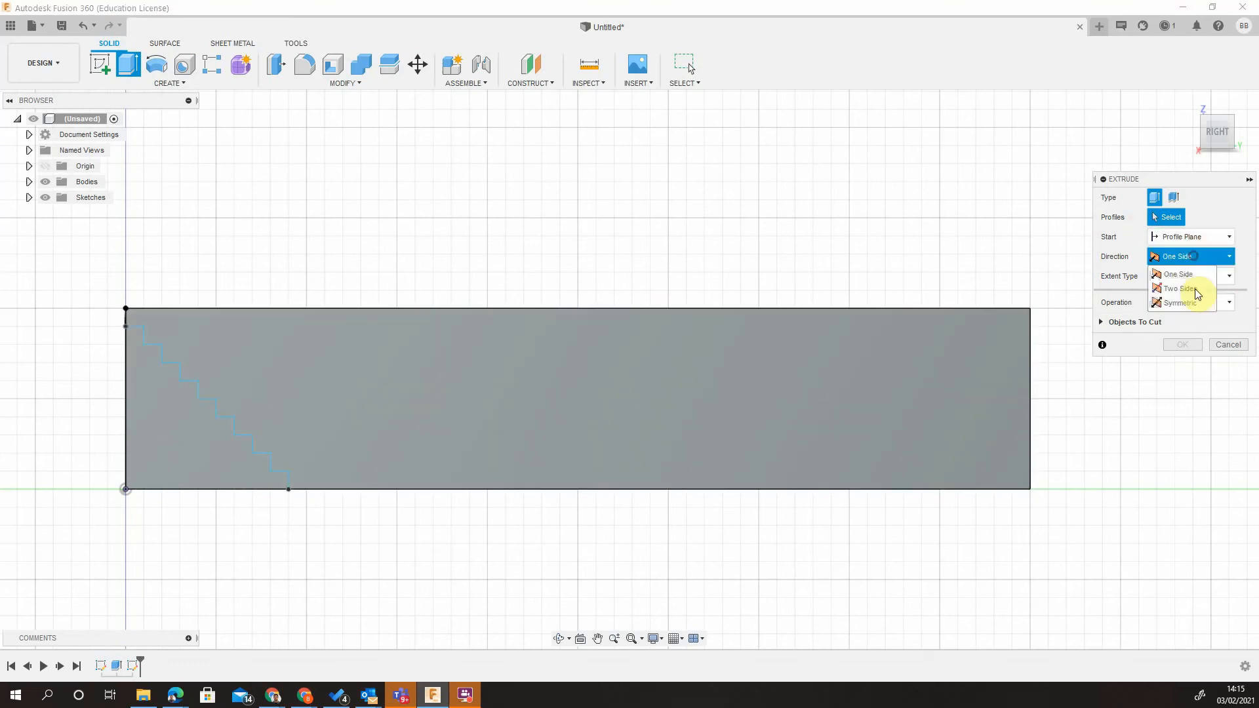
click(1193, 256)
click(1196, 276)
click(1200, 321)
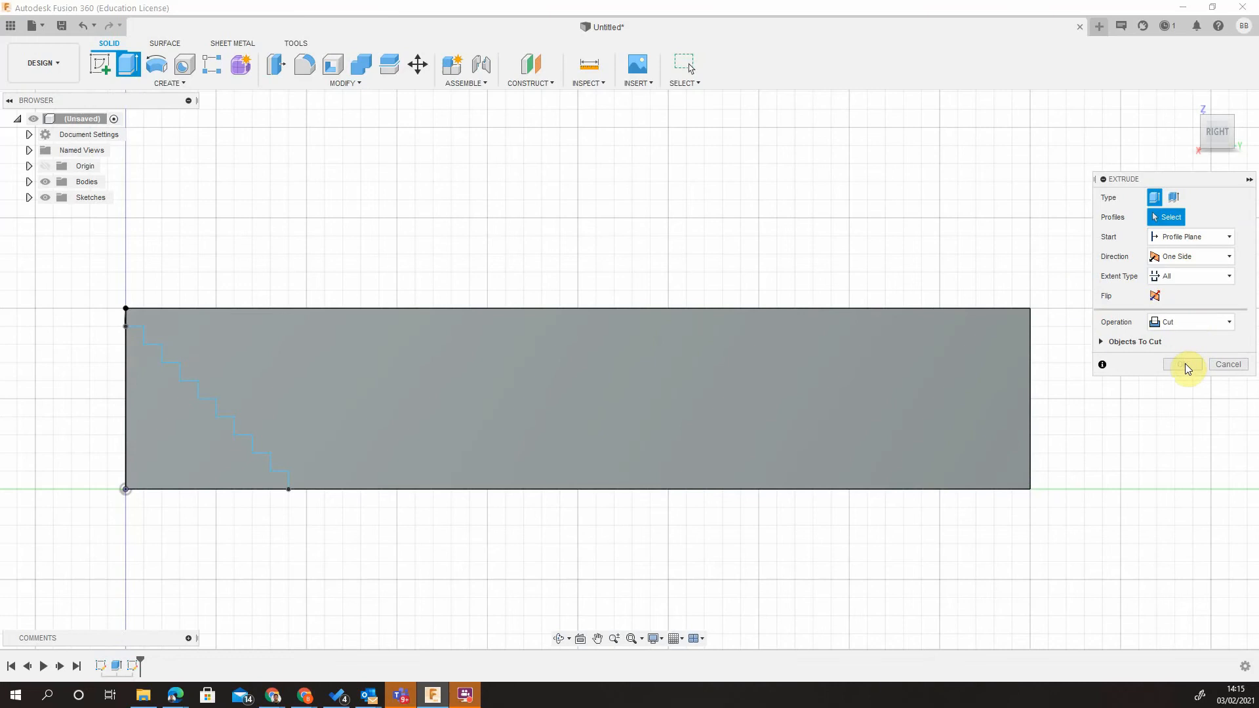
click(176, 450)
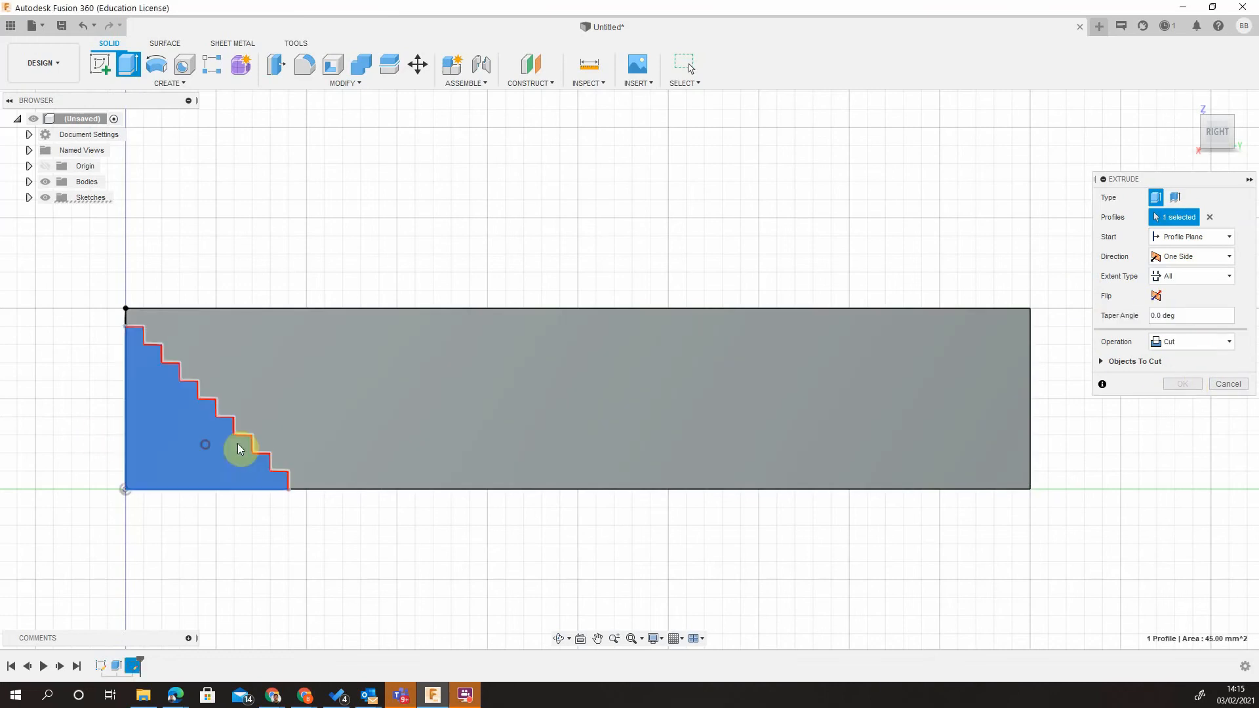
click(1155, 295)
click(1178, 384)
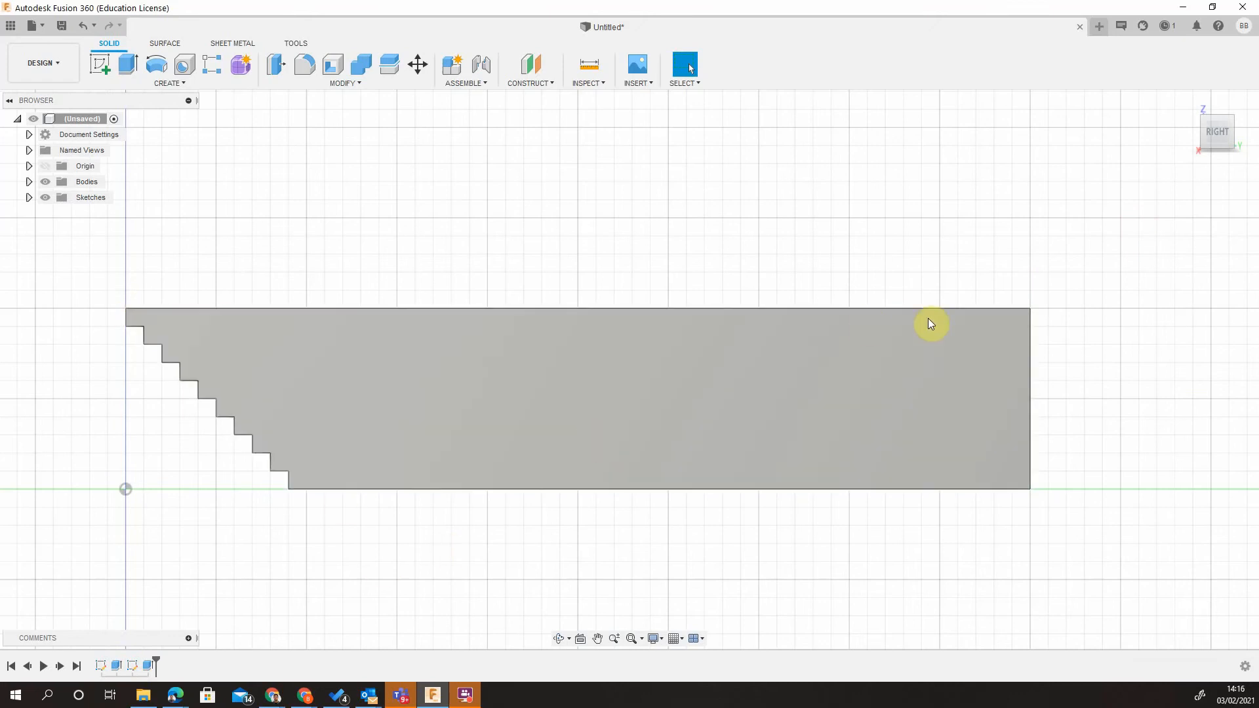
Start a 5 mm equal-distance chamfer on the two vertical edges and the top edge of the end opposite the staircase.
mouse_move(1241, 129)
click(1185, 104)
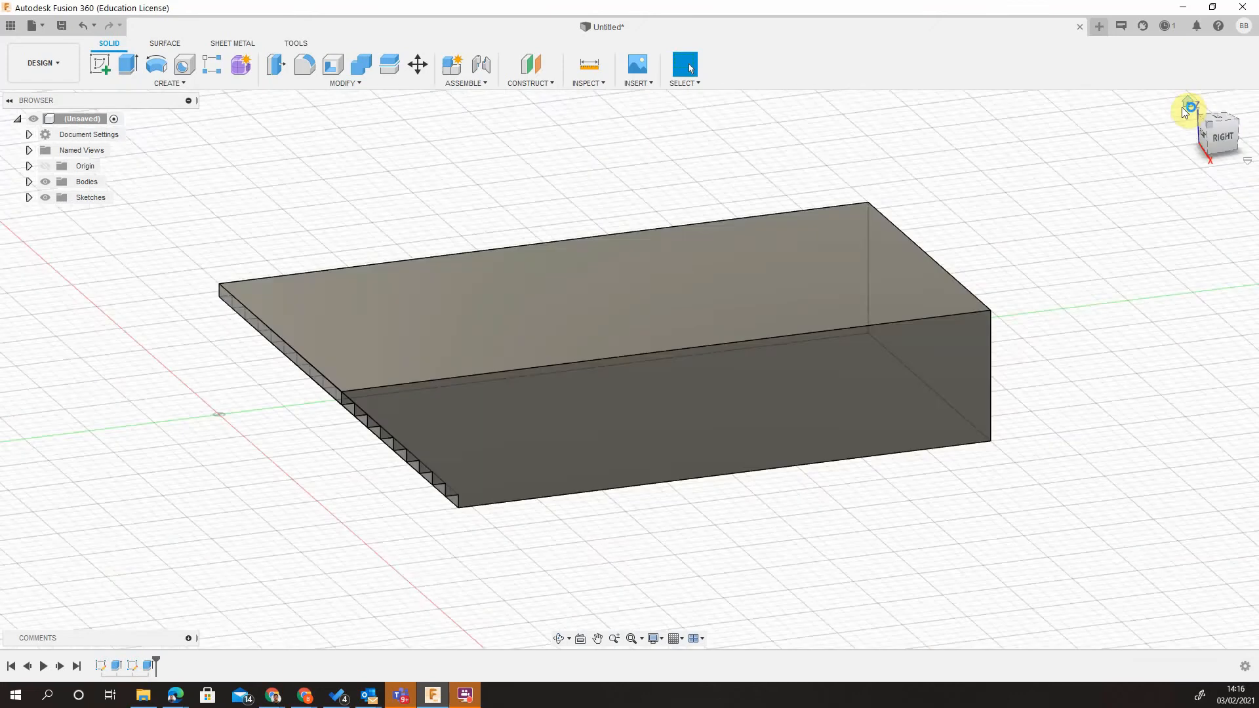
click(324, 84)
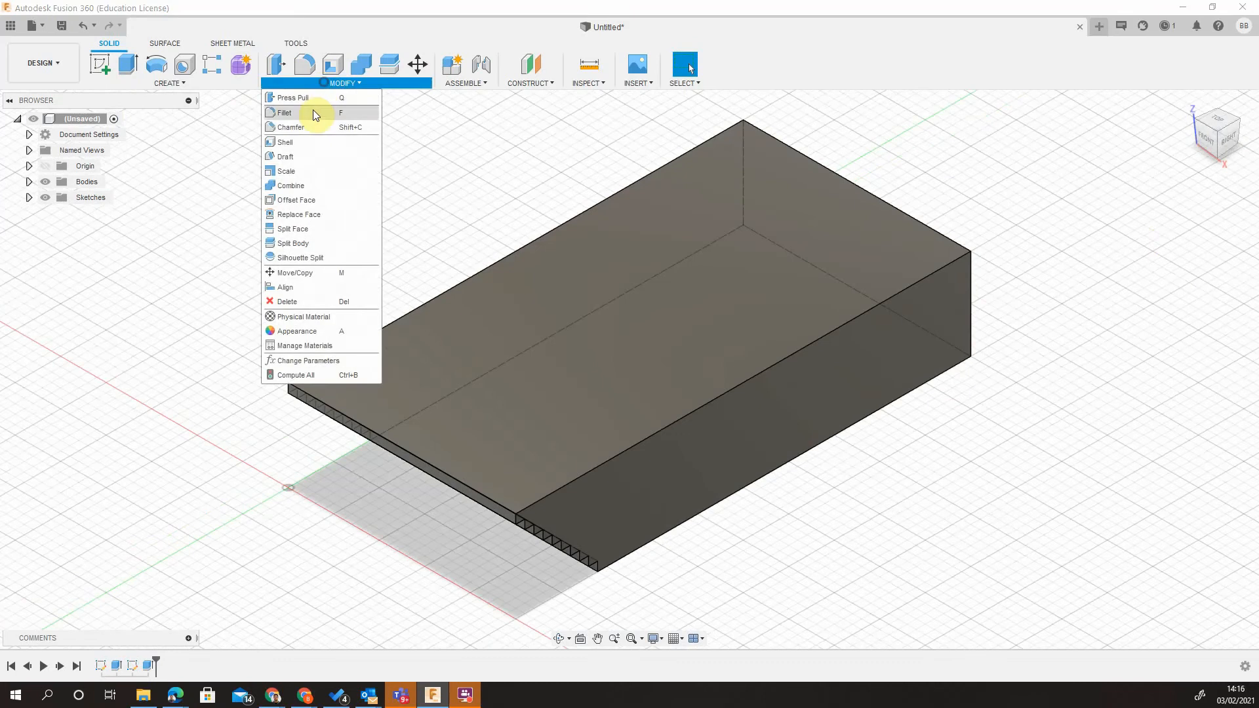
click(311, 115)
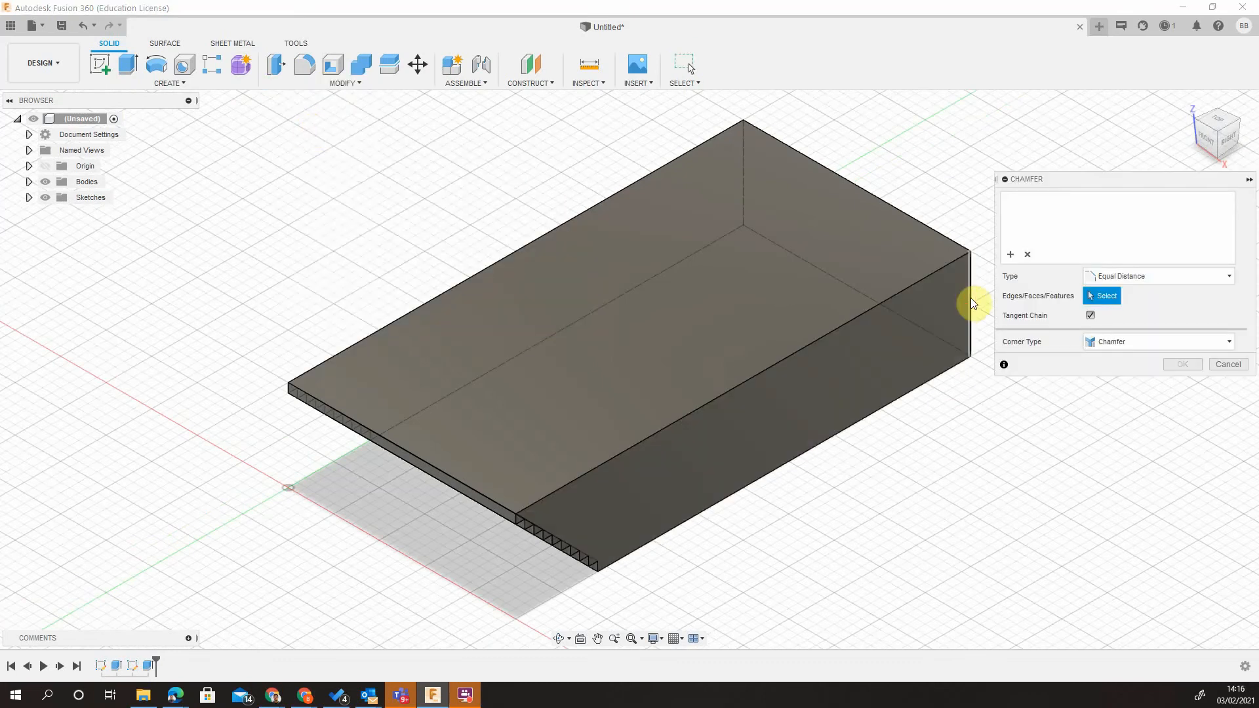
click(970, 305)
middle_drag(841, 194, 800, 284)
click(696, 256)
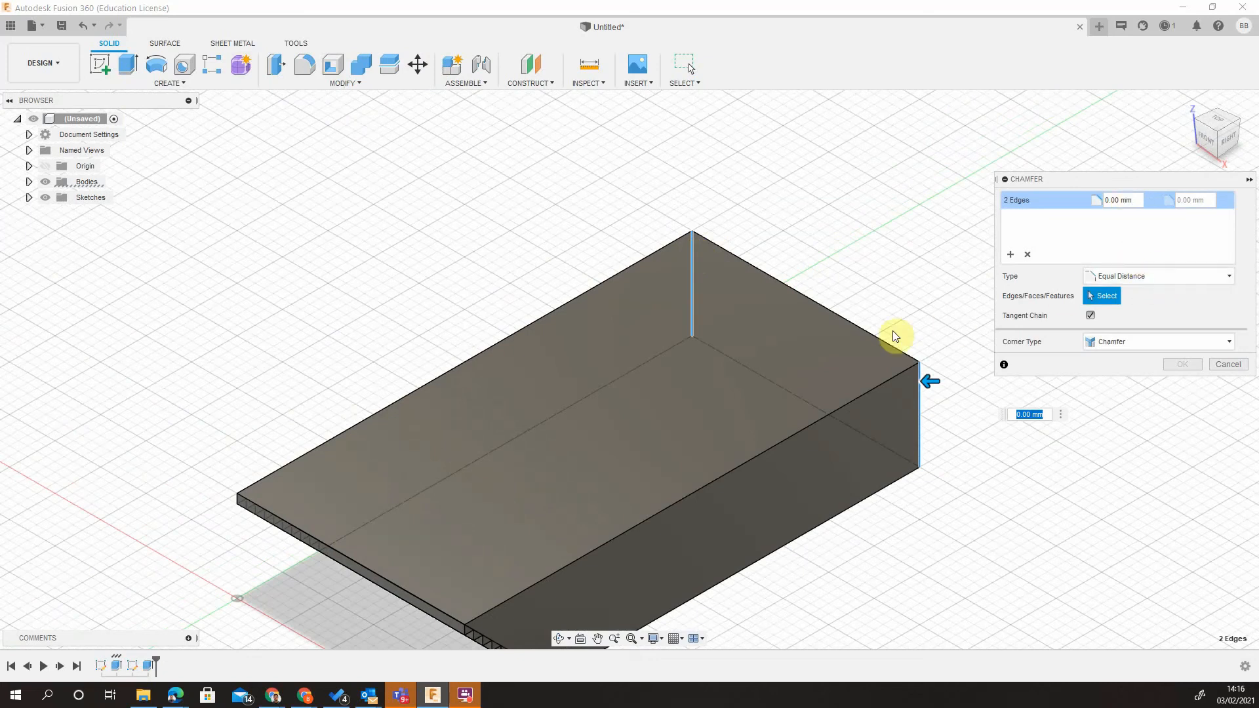
click(870, 337)
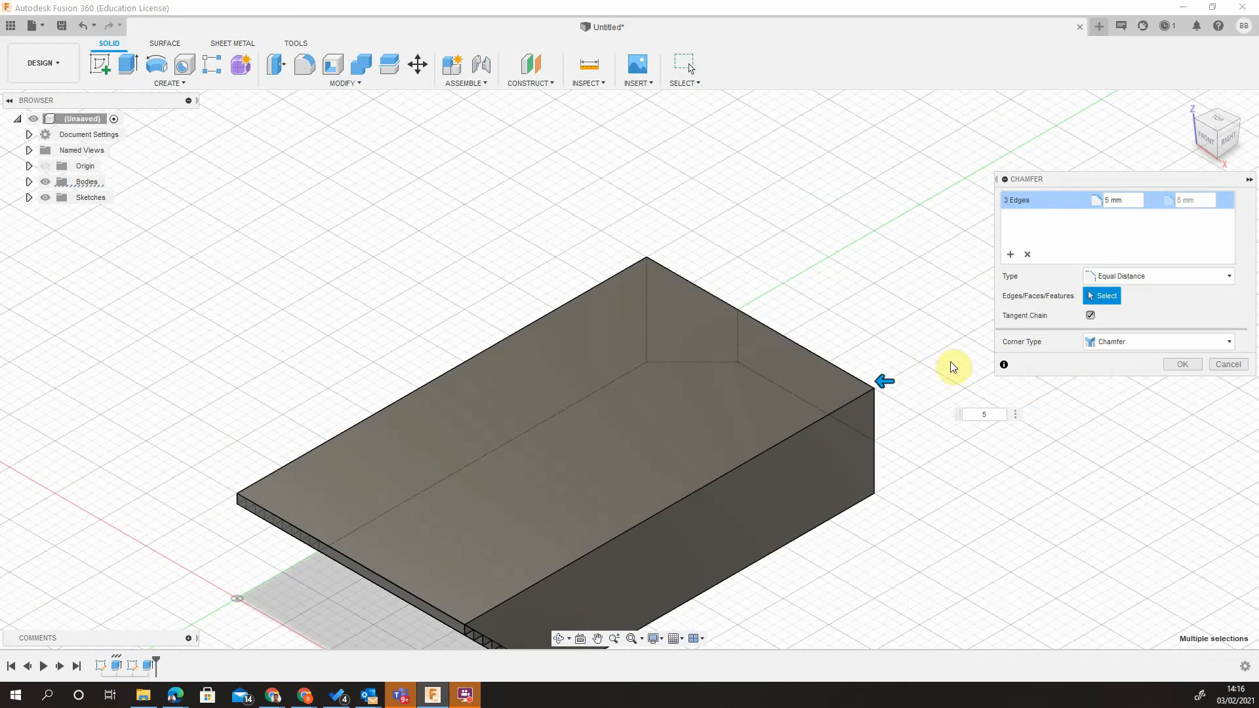
Set the chamfer distance of the three end edges to 8 mm and apply the chamfer.
click(1188, 103)
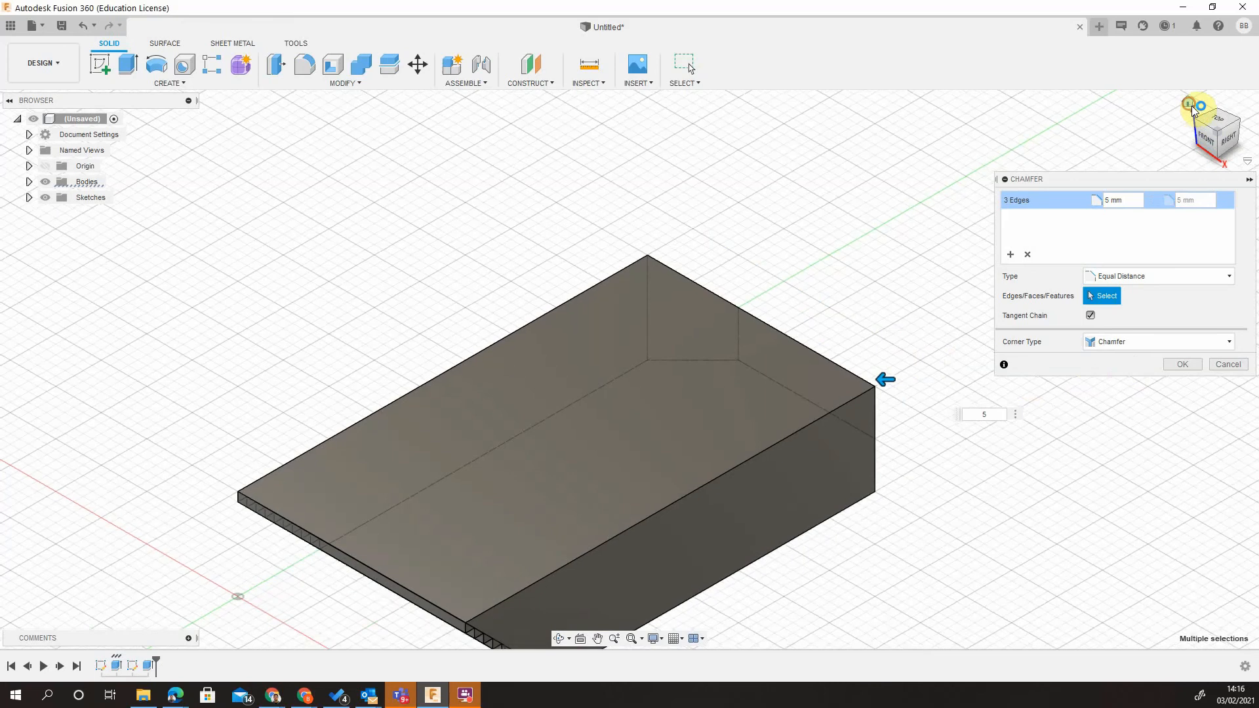
shift+middle_drag(967, 194, 898, 223)
mouse_move(903, 421)
shift+middle_down()
mouse_move(753, 486)
mouse_move(775, 362)
mouse_move(851, 352)
mouse_move(738, 385)
shift+middle_up()
shift+middle_drag(860, 202, 741, 268)
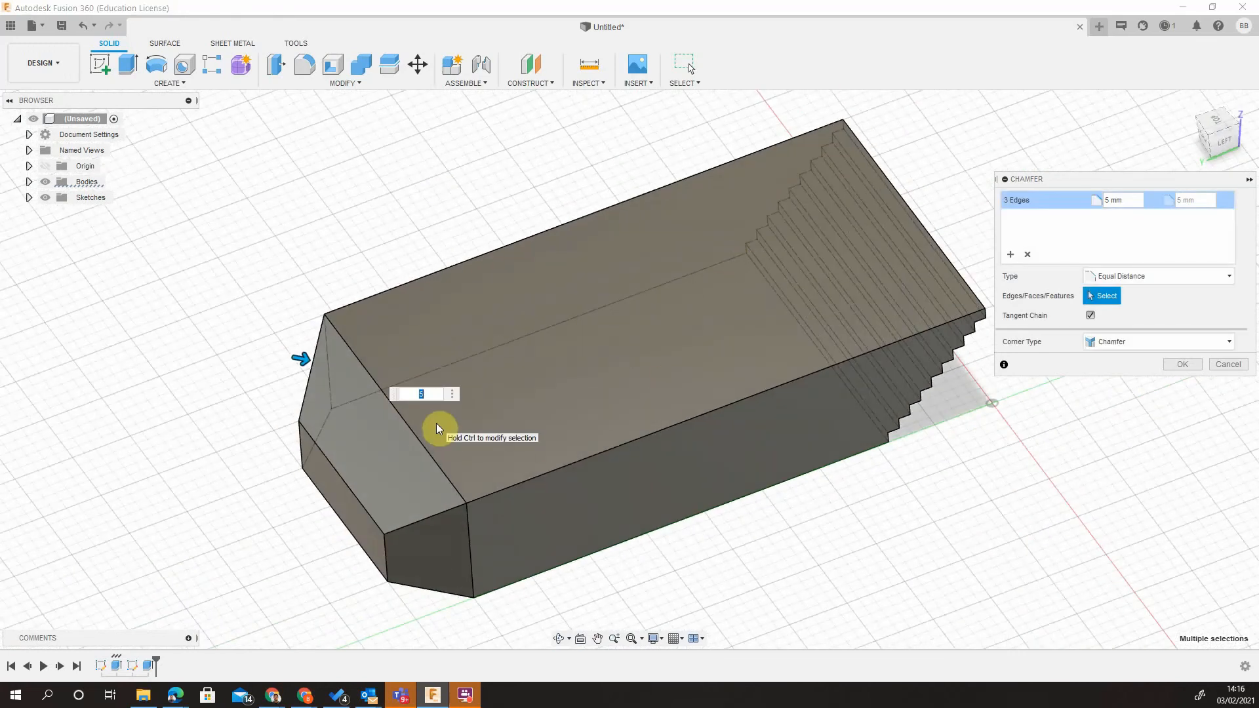
text(8)
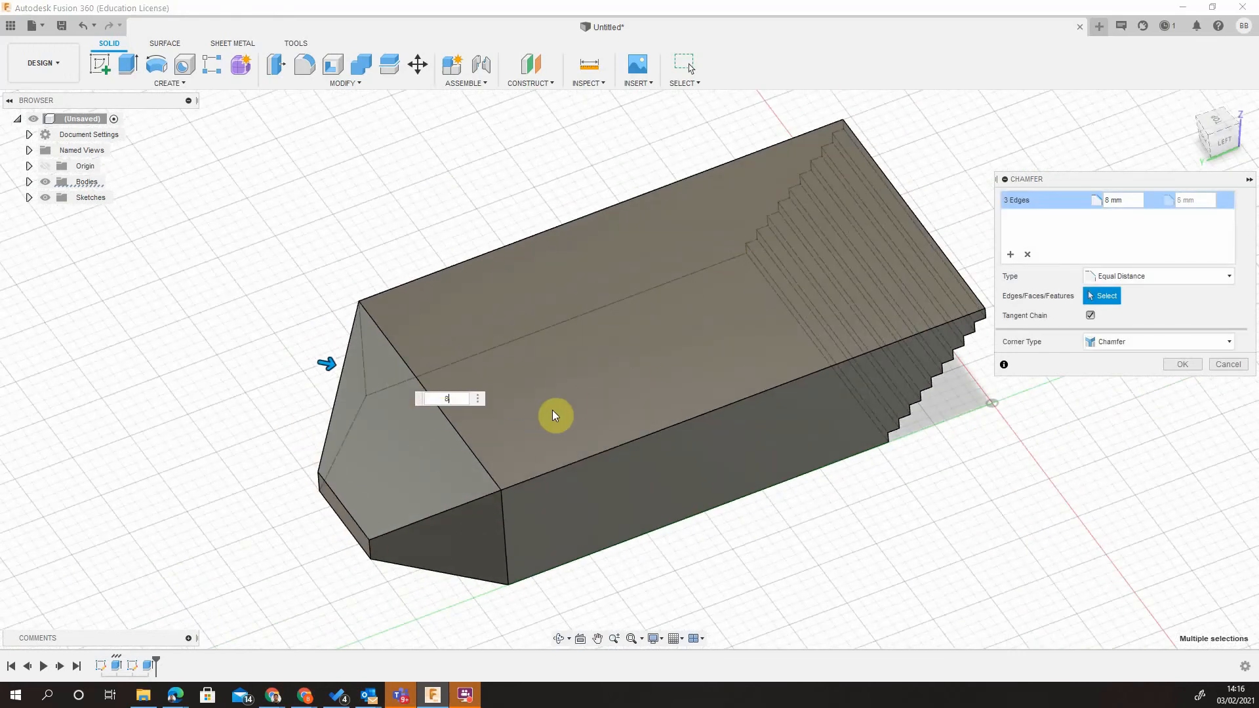
middle_drag(530, 434, 543, 372)
middle_drag(561, 417, 678, 331)
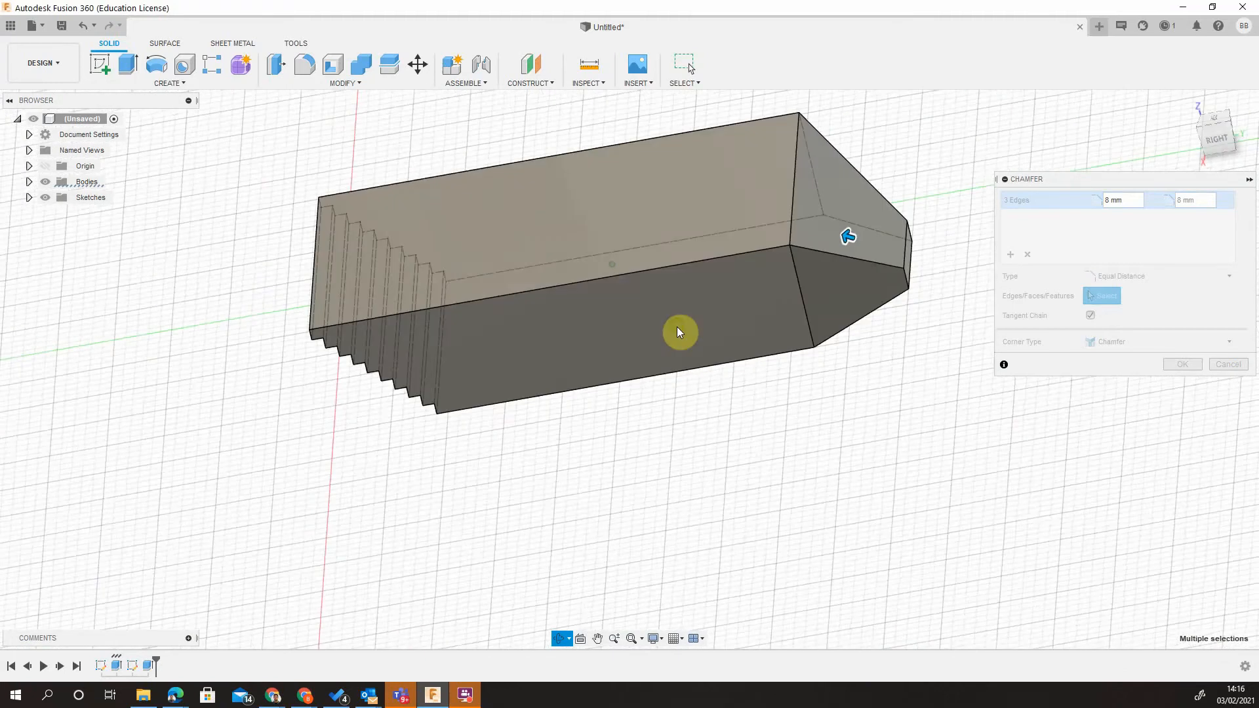
click(1183, 365)
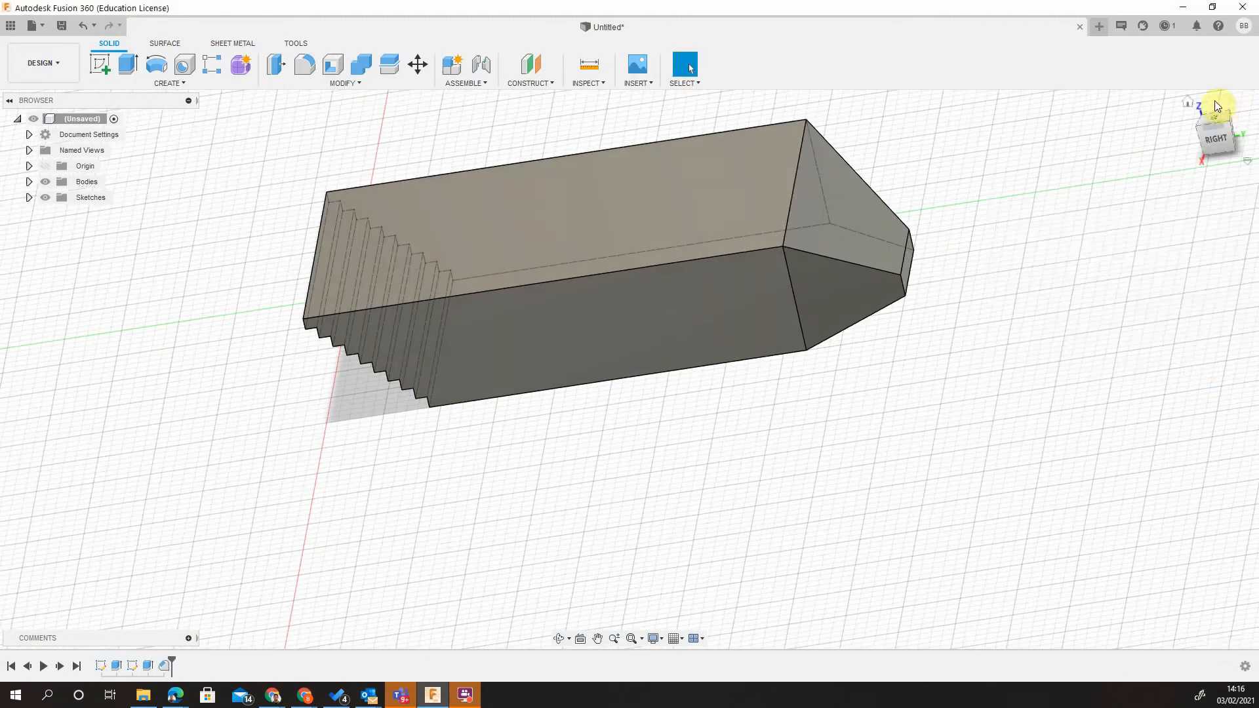
Create a sketch on the block's large top face.
click(1187, 107)
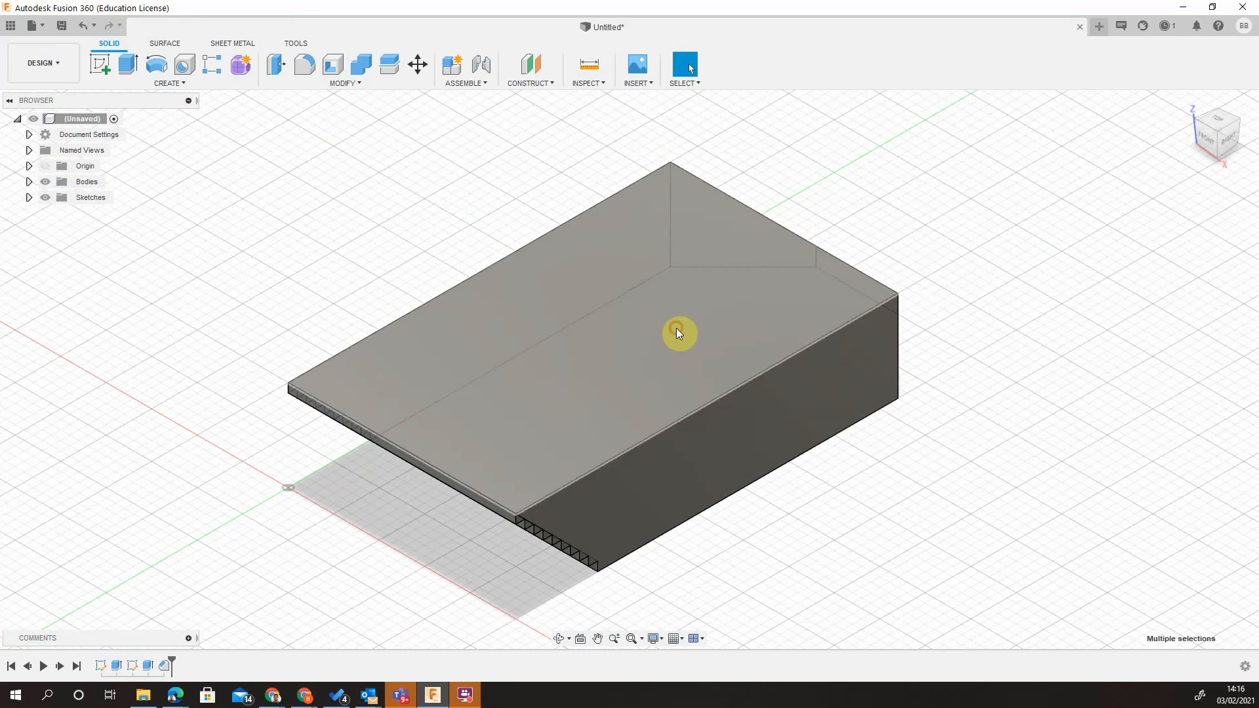
click(677, 331)
right_click(679, 287)
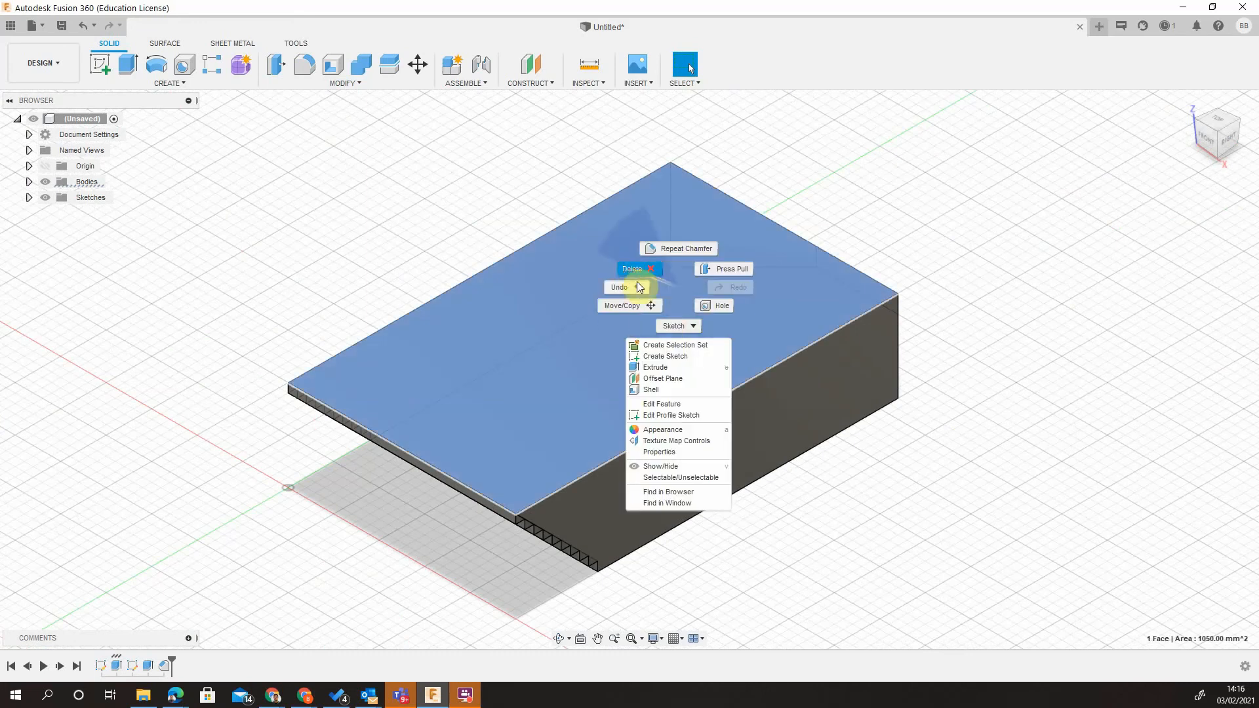
click(671, 358)
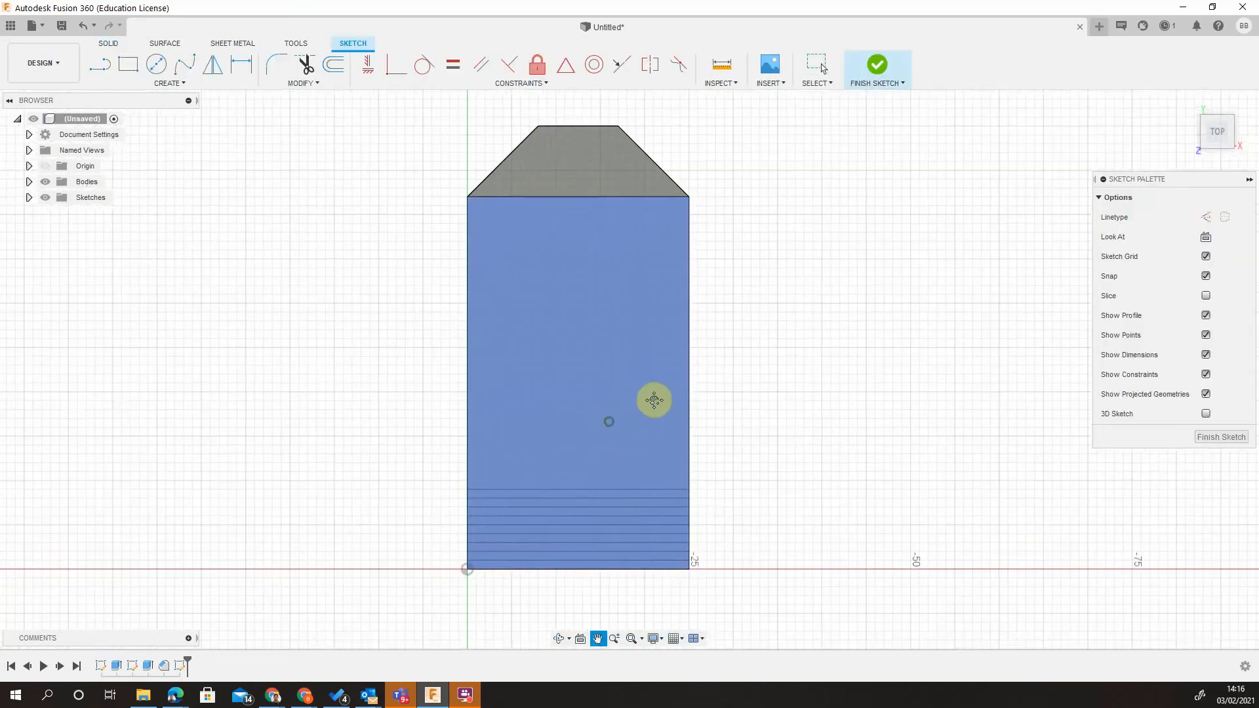
middle_drag(654, 401, 698, 384)
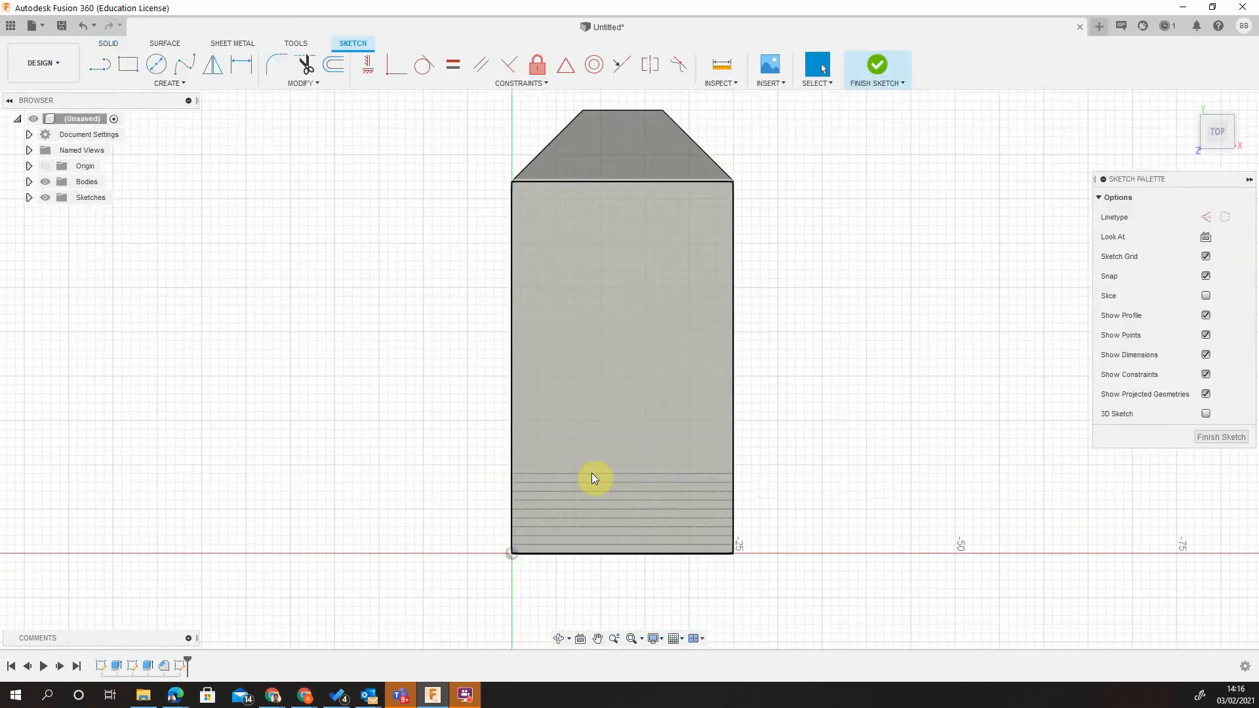
Draw a horizontal construction line across the block's full width, just beyond the last line of the staircase.
click(102, 64)
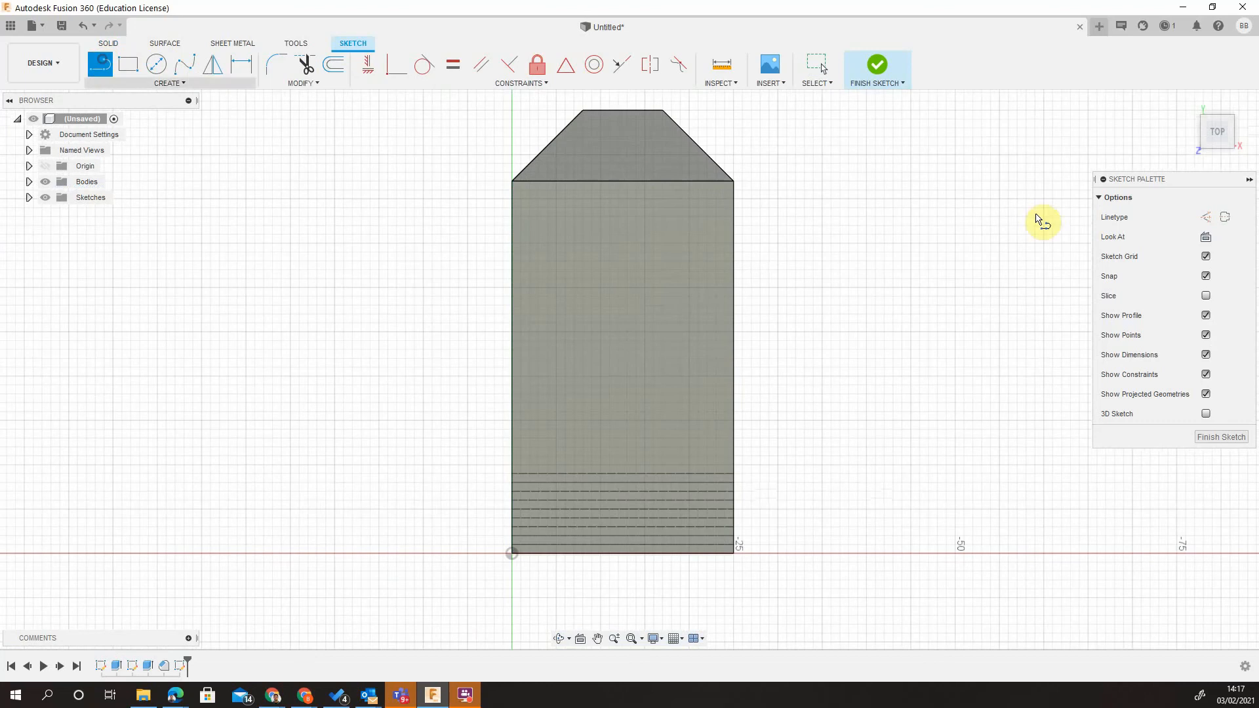
click(1204, 219)
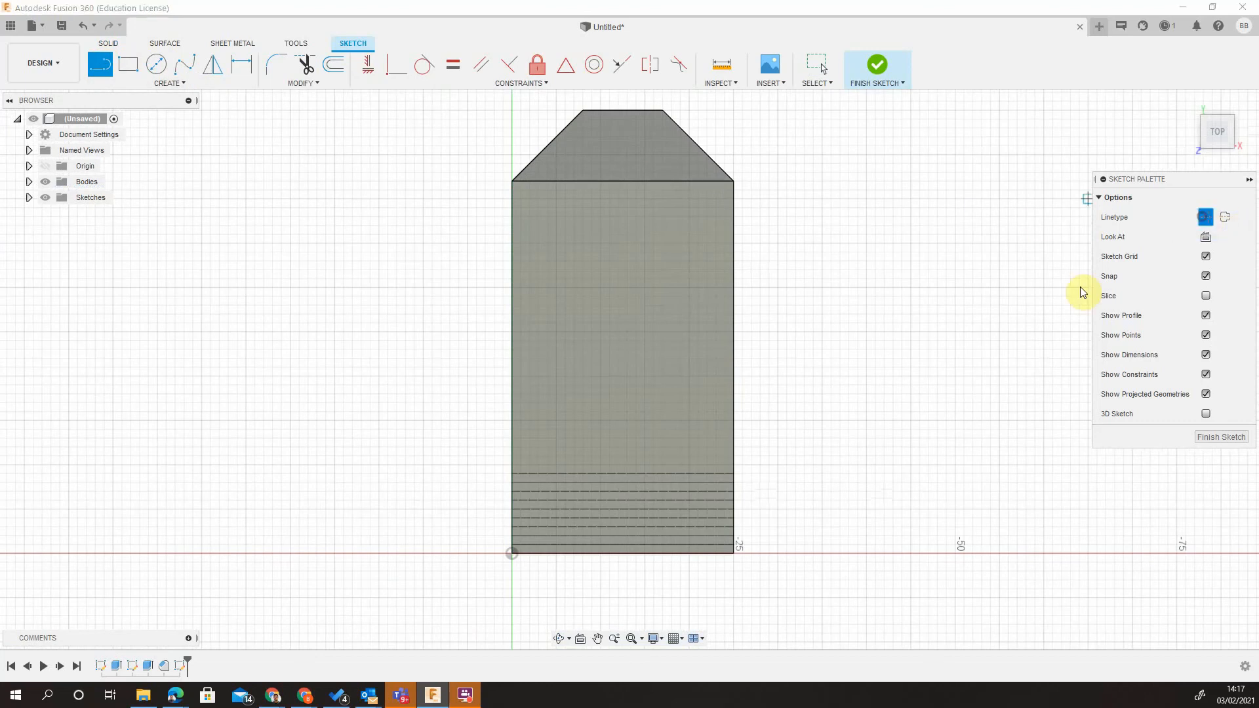
click(511, 456)
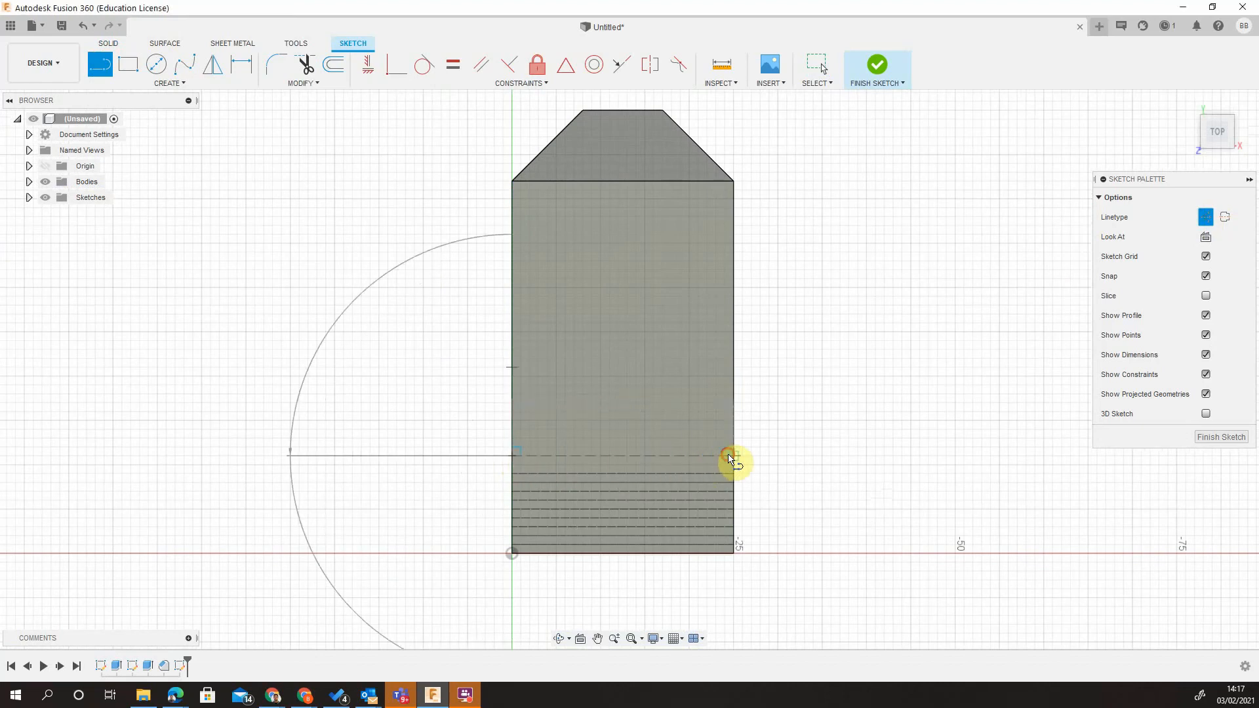
click(732, 457)
key(Escape)
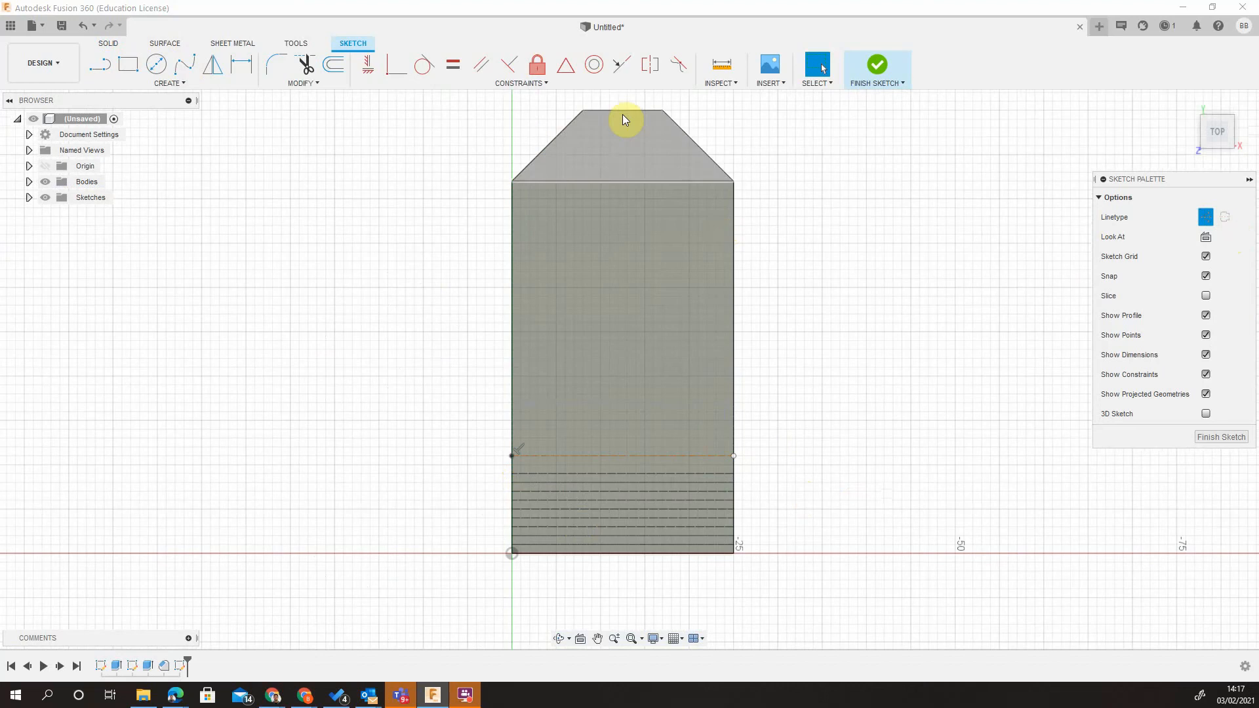
Draw a lengthwise centerline from the midpoint of the staircase end to the midpoint of the chamfered end.
click(106, 69)
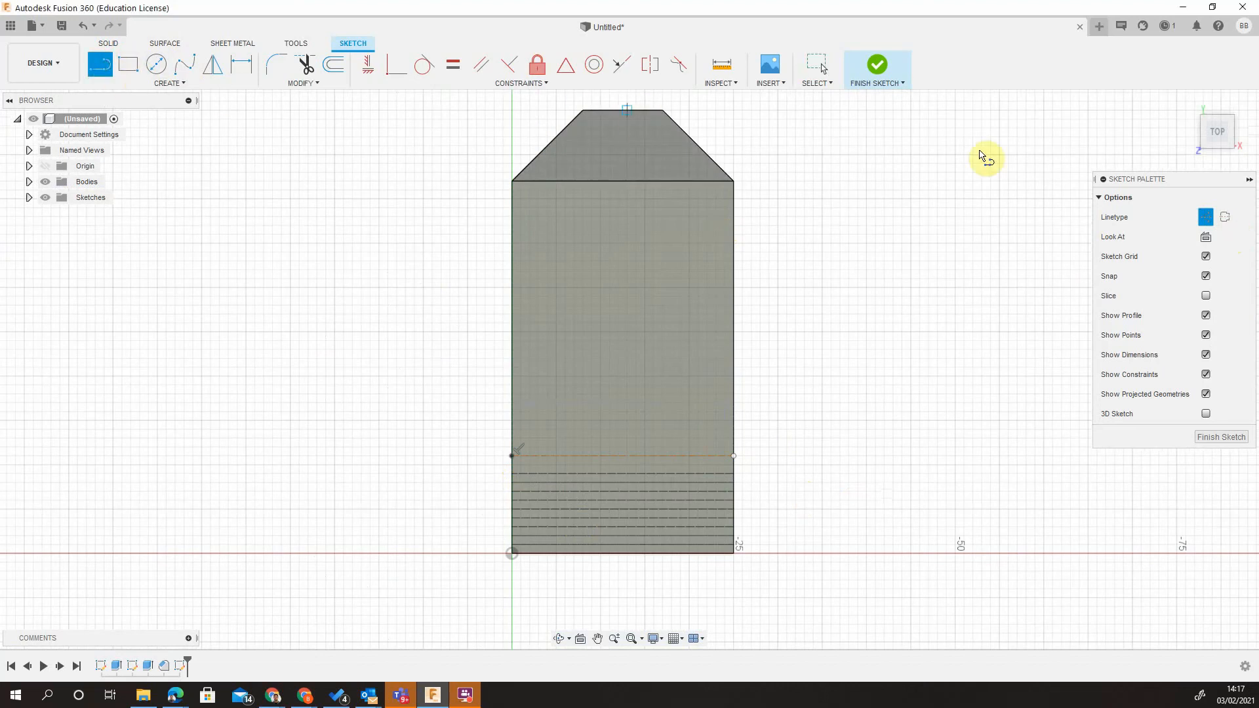
click(1224, 217)
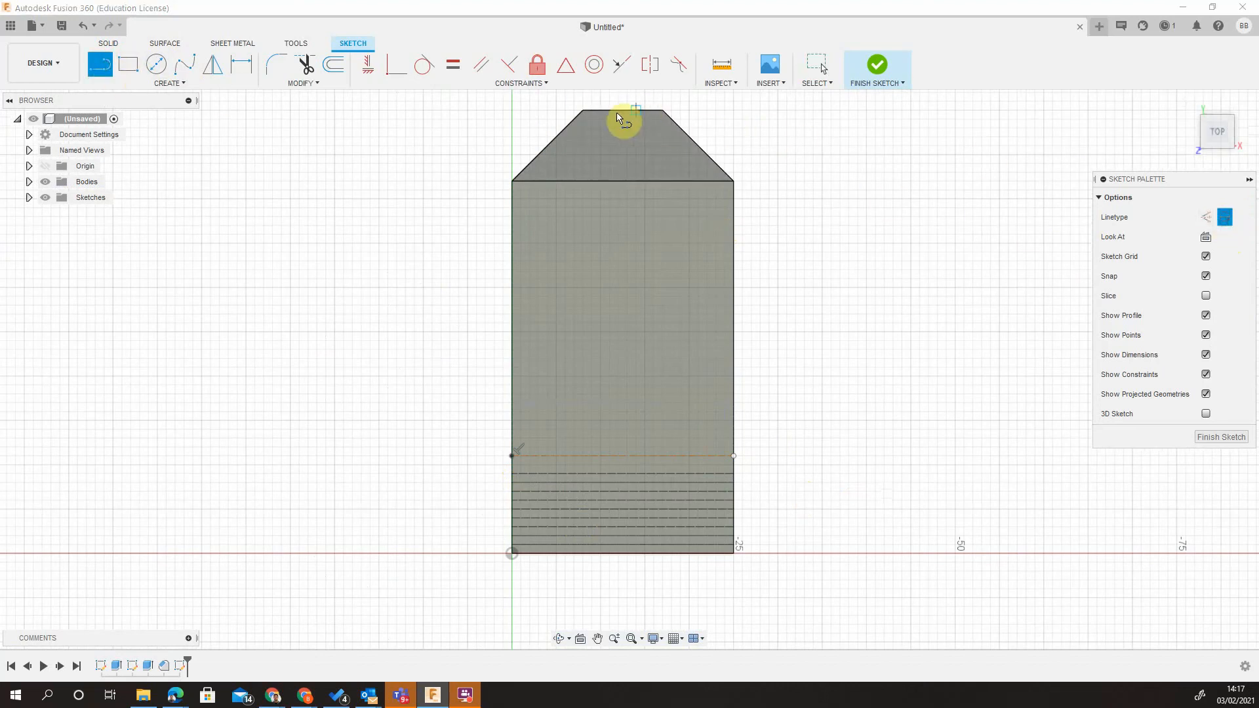
click(622, 552)
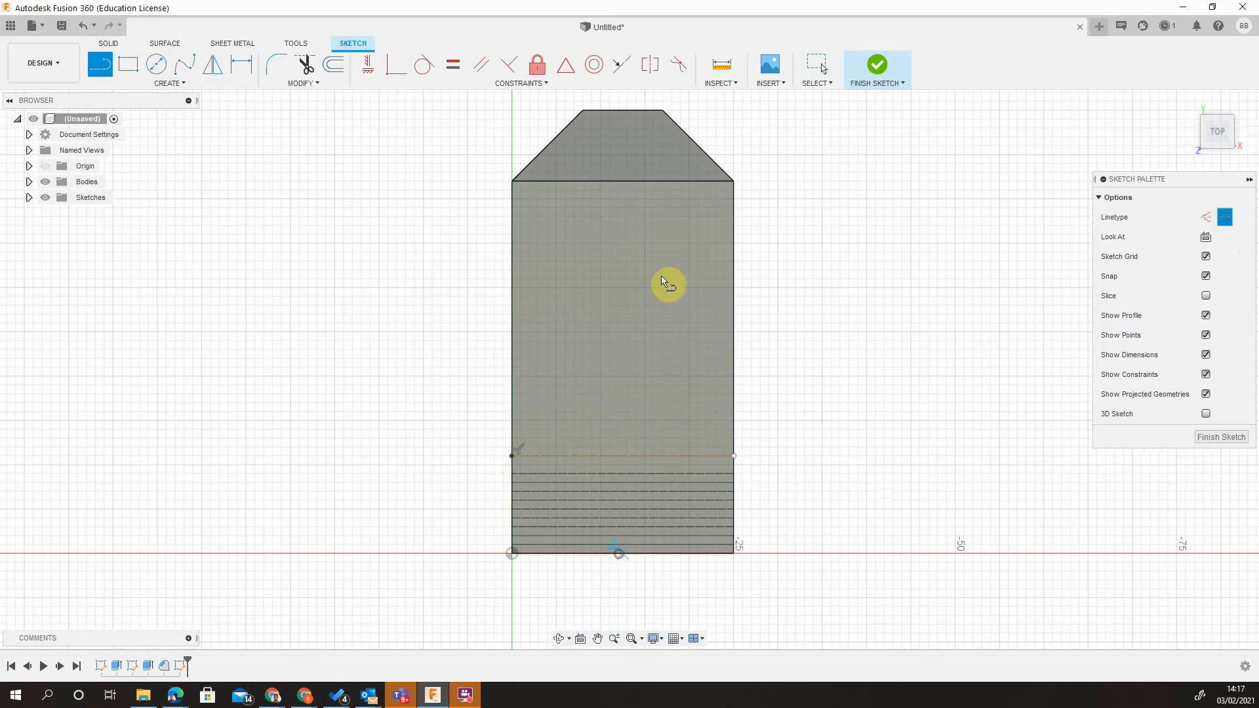
click(624, 111)
key(Escape)
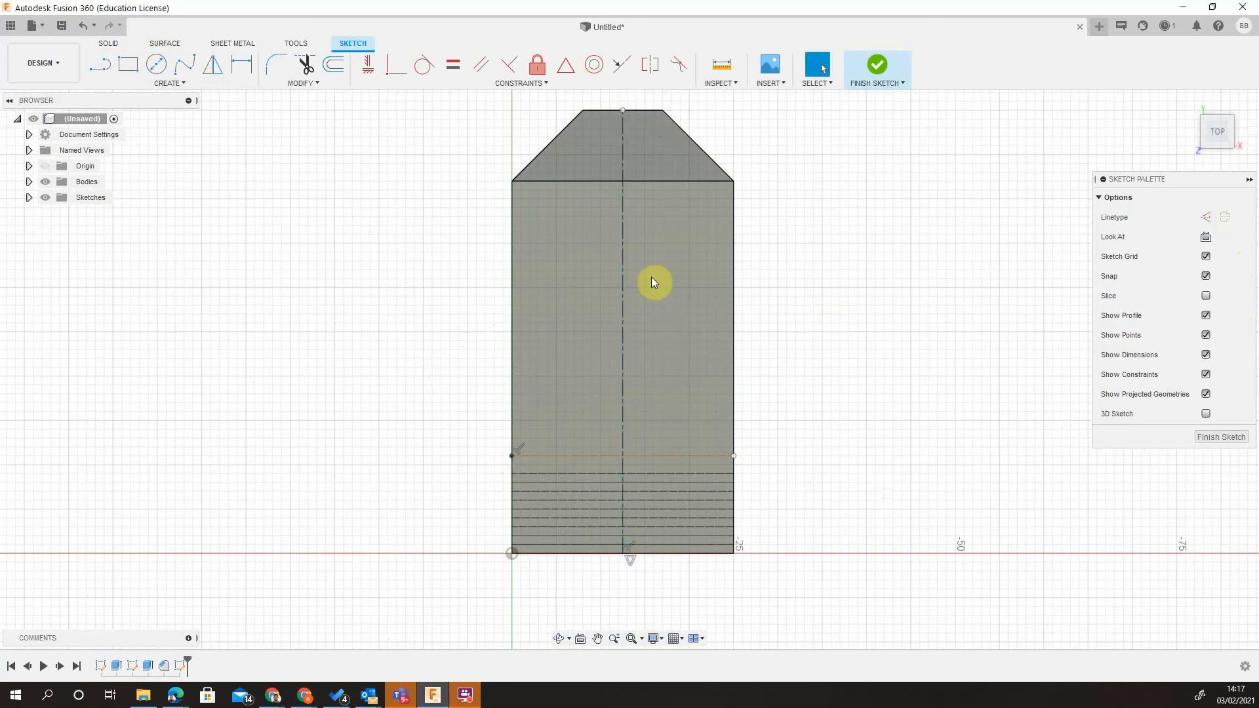
Sketch an overall slot about 13 mm wide along the centerline, between the construction line and the chamfer's upper edge.
click(171, 84)
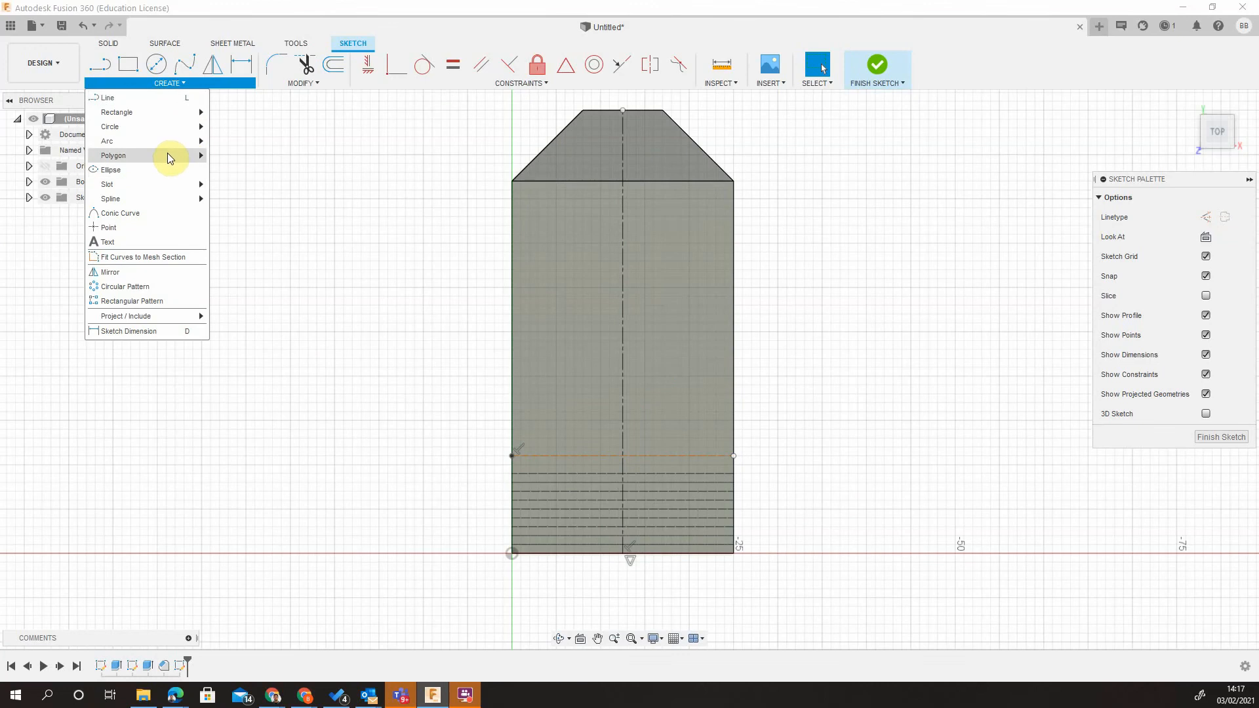
mouse_move(167, 156)
mouse_move(158, 184)
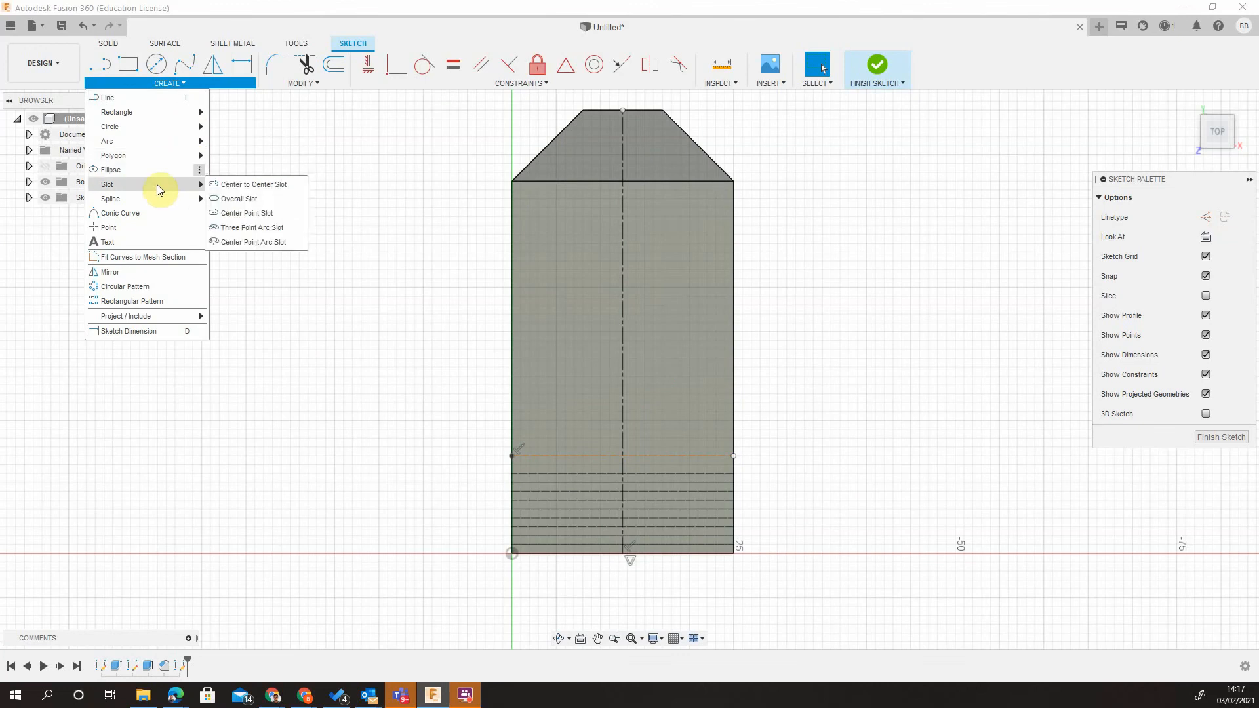
click(276, 199)
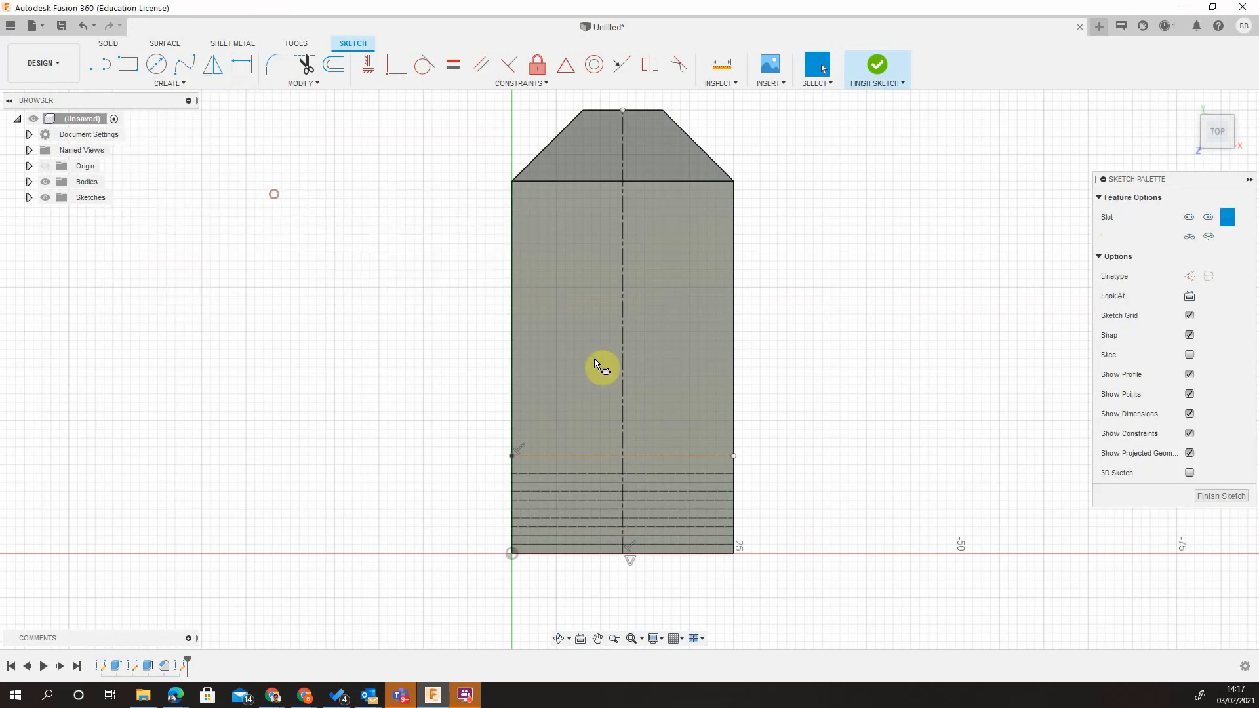
click(622, 420)
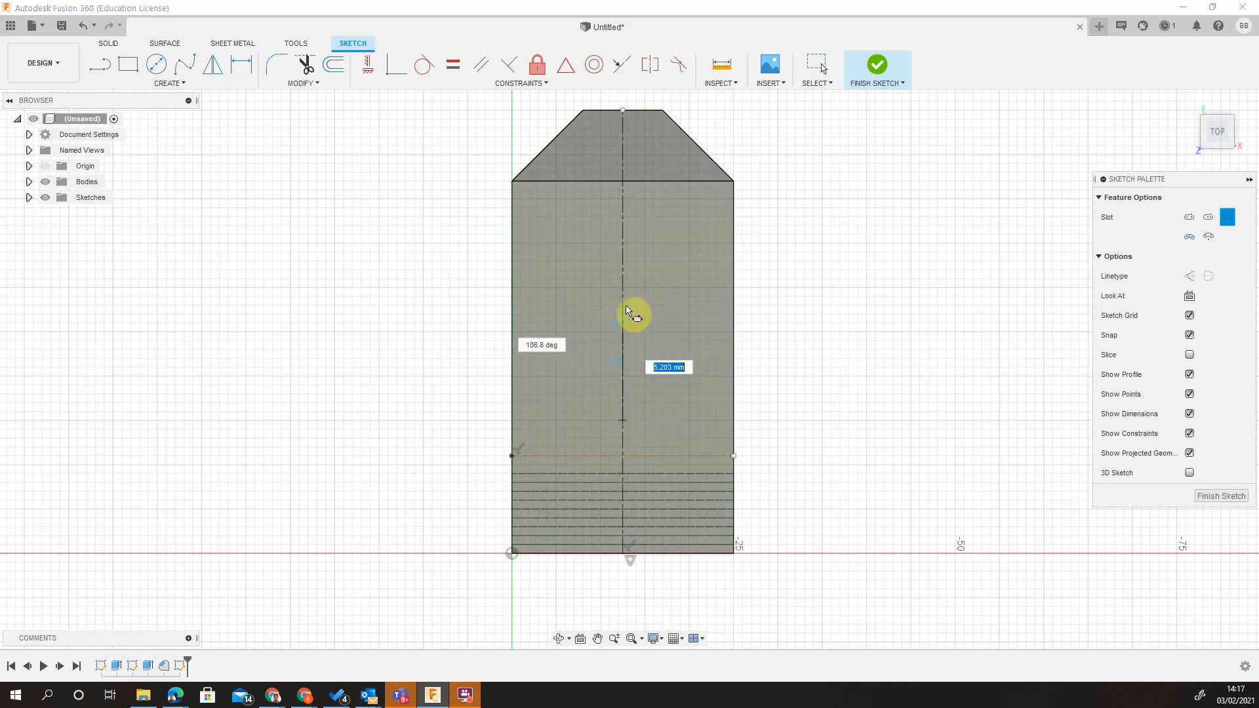
click(623, 221)
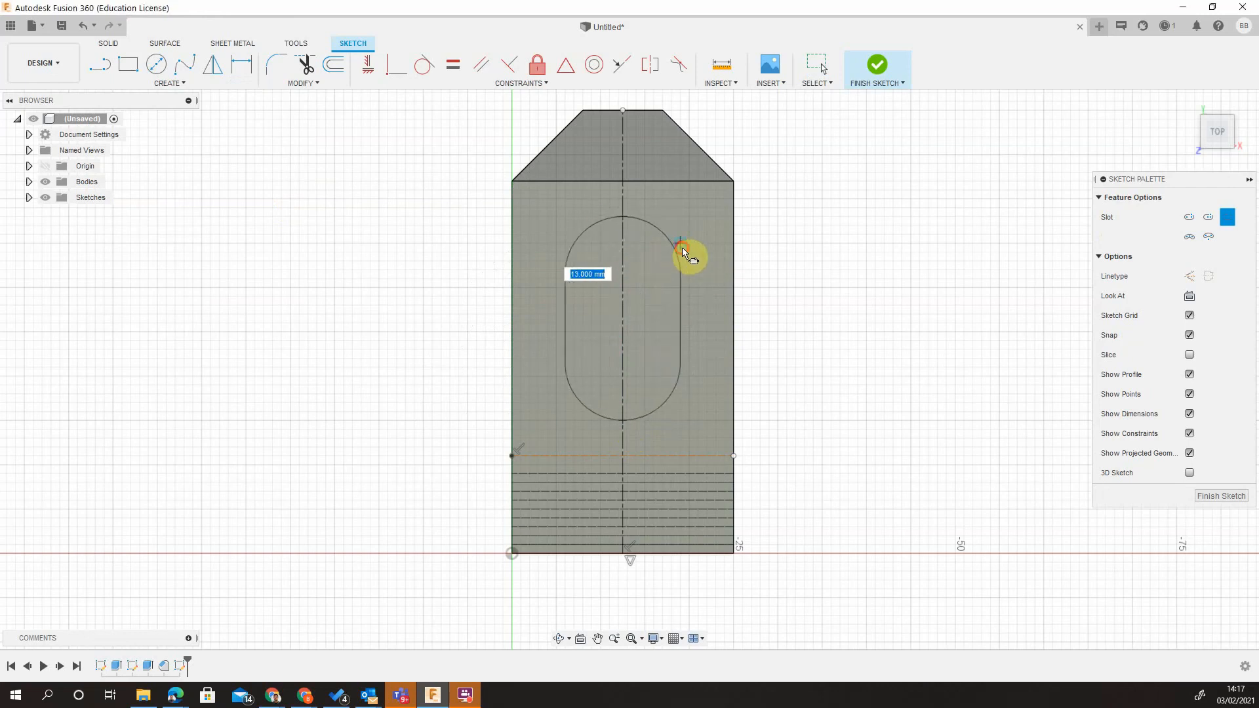
click(683, 252)
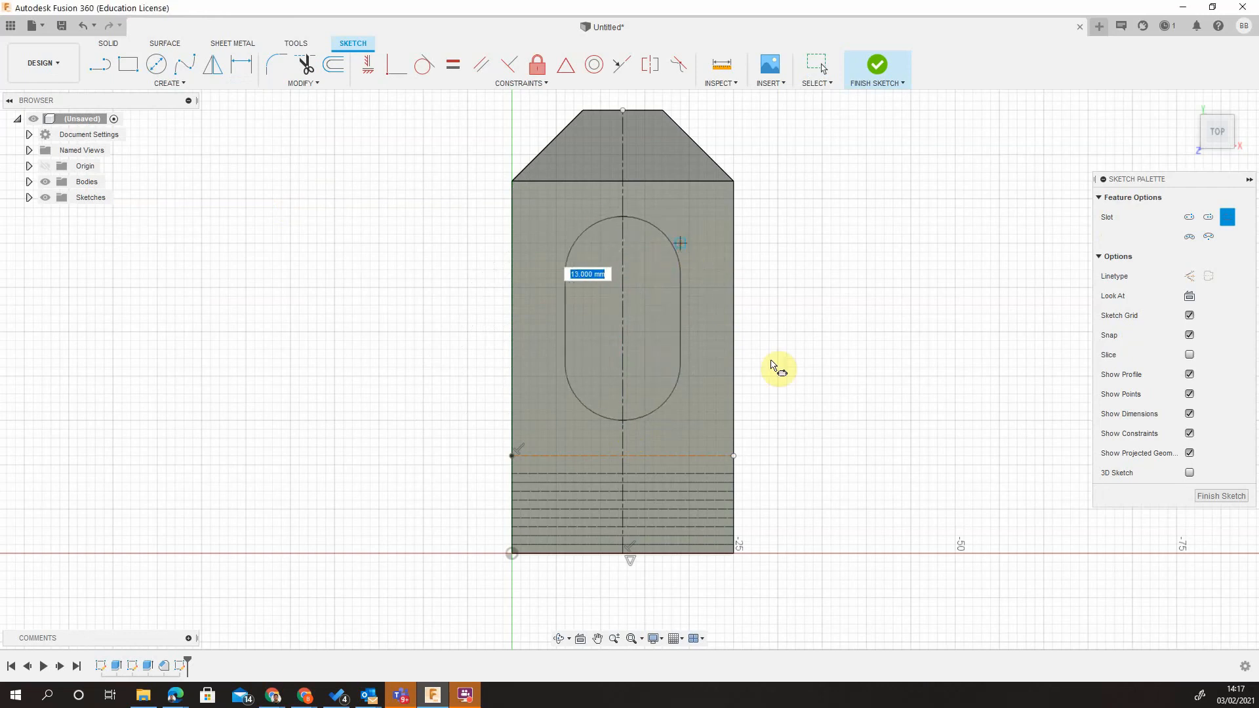
Dimension the slot's overall length between the outermost points of its two rounded ends as 24 mm.
key(d)
click(623, 421)
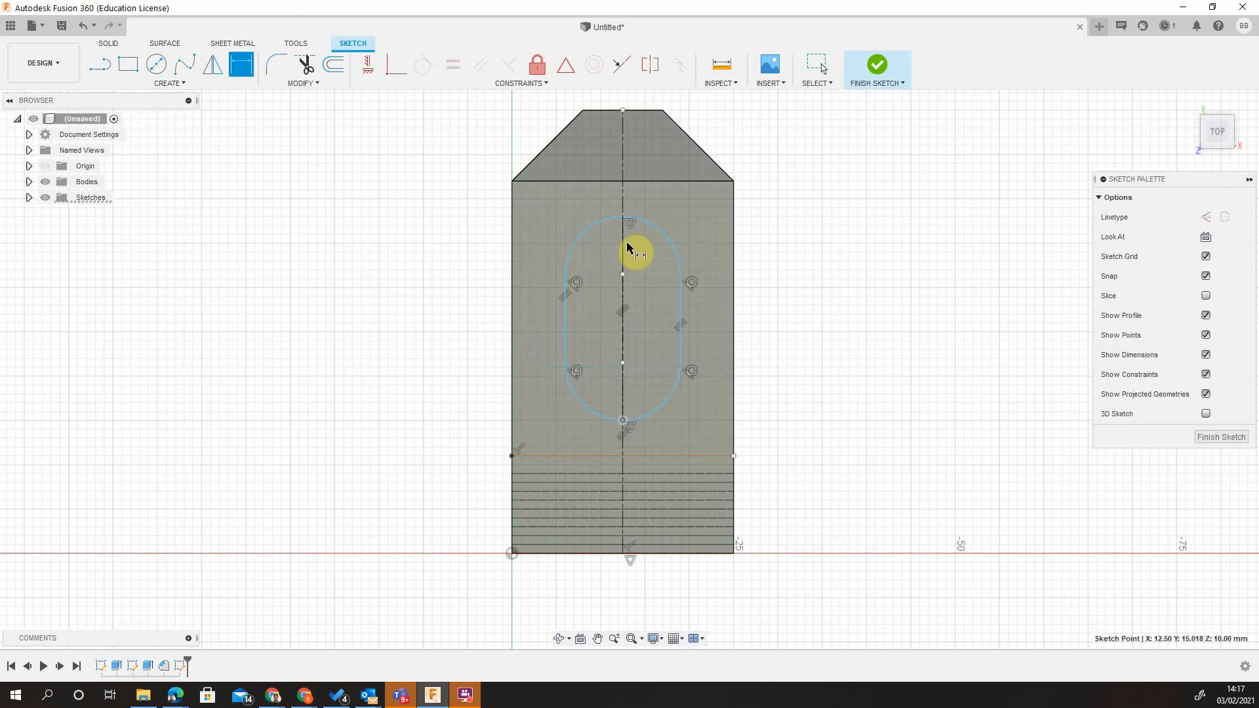
click(622, 217)
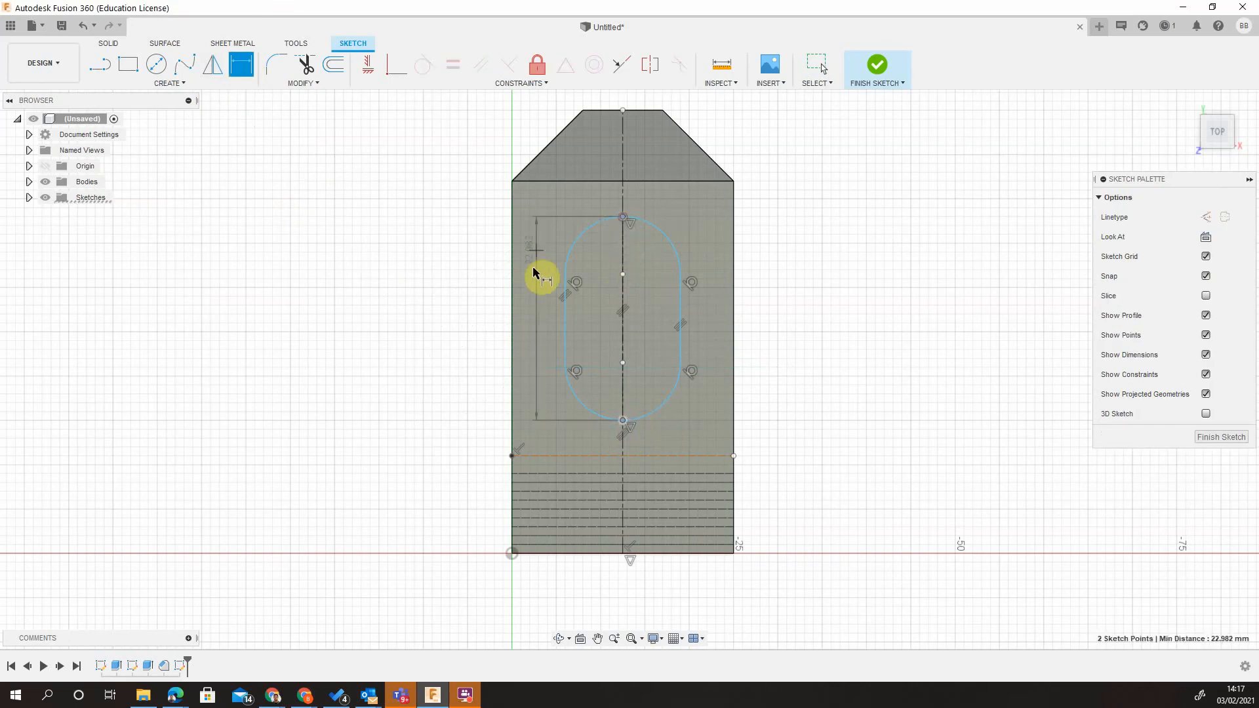
click(533, 307)
text(24)
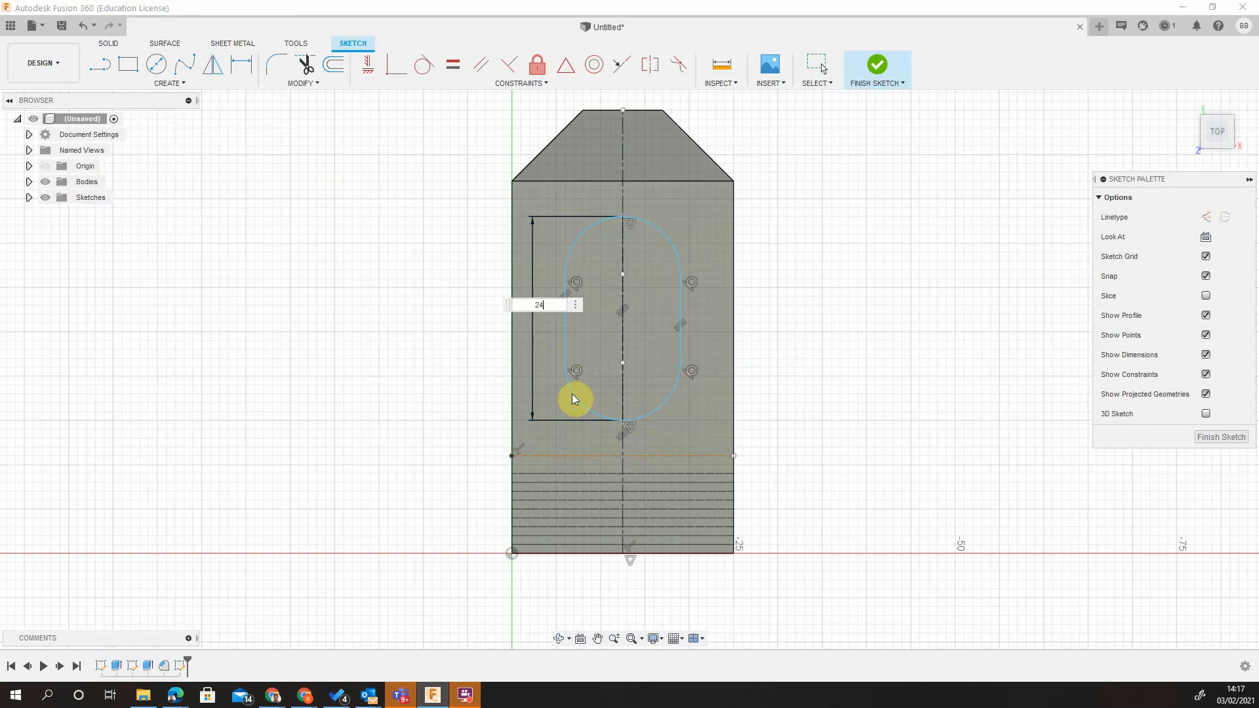
key(Return)
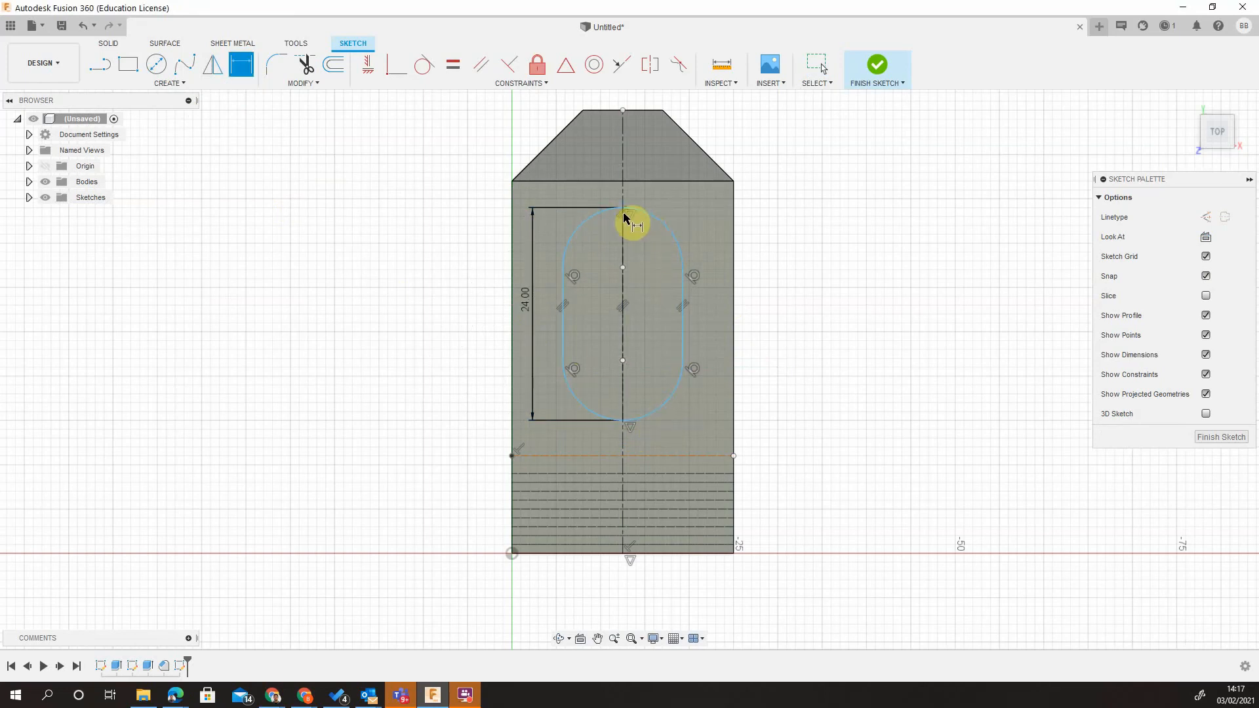
Set the slot's overall length to 25 mm.
click(518, 302)
double_click(525, 299)
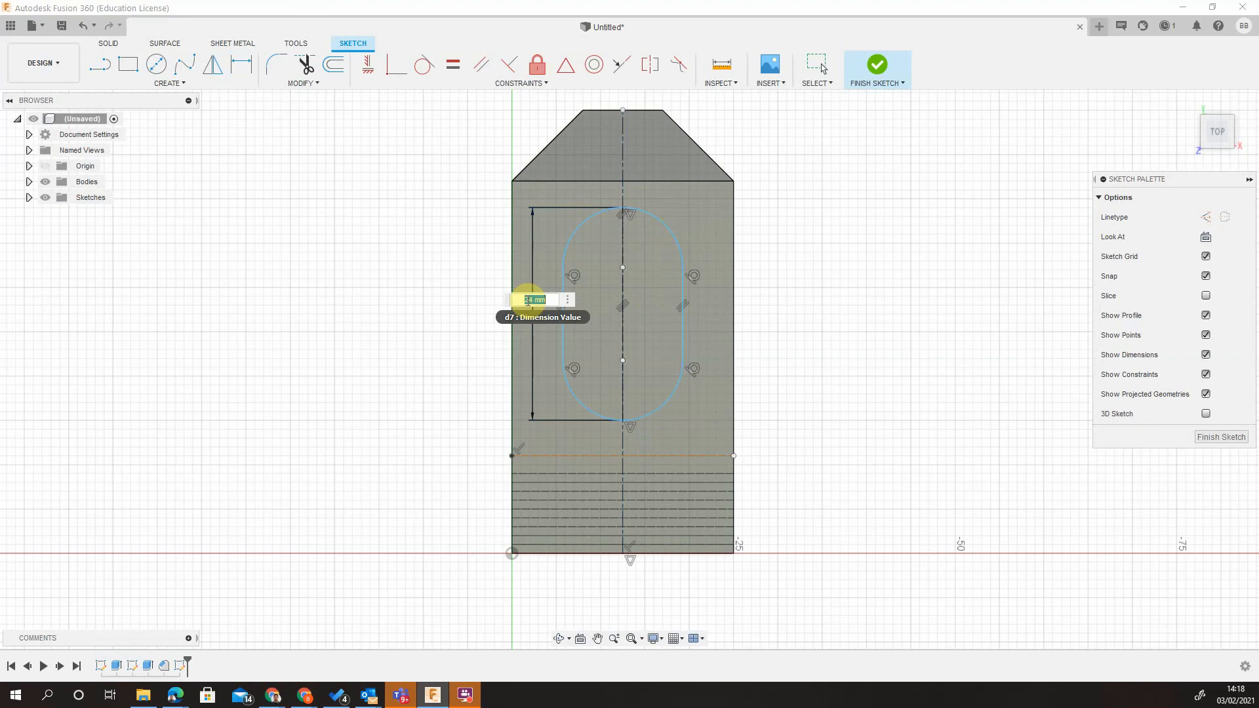
key(Return)
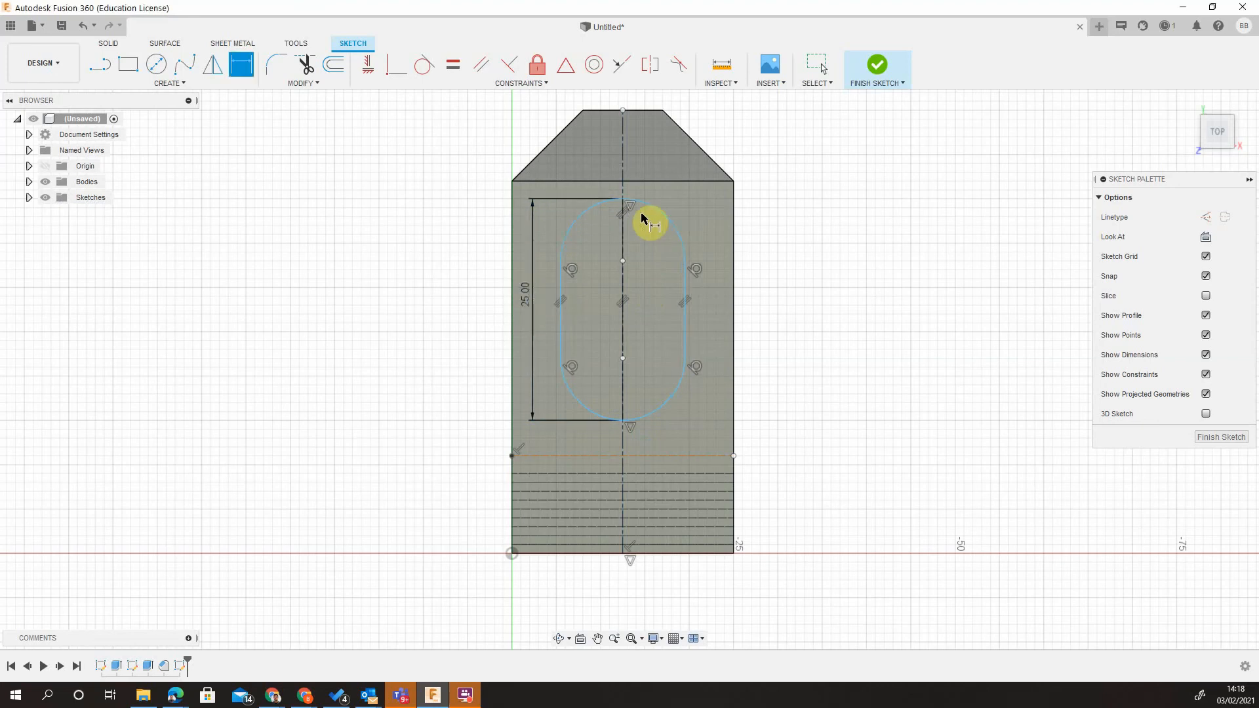
Dimension the gap between the slot's rounded end and the chamfer's nearest edge as 2 mm and change it to 4 mm.
click(631, 182)
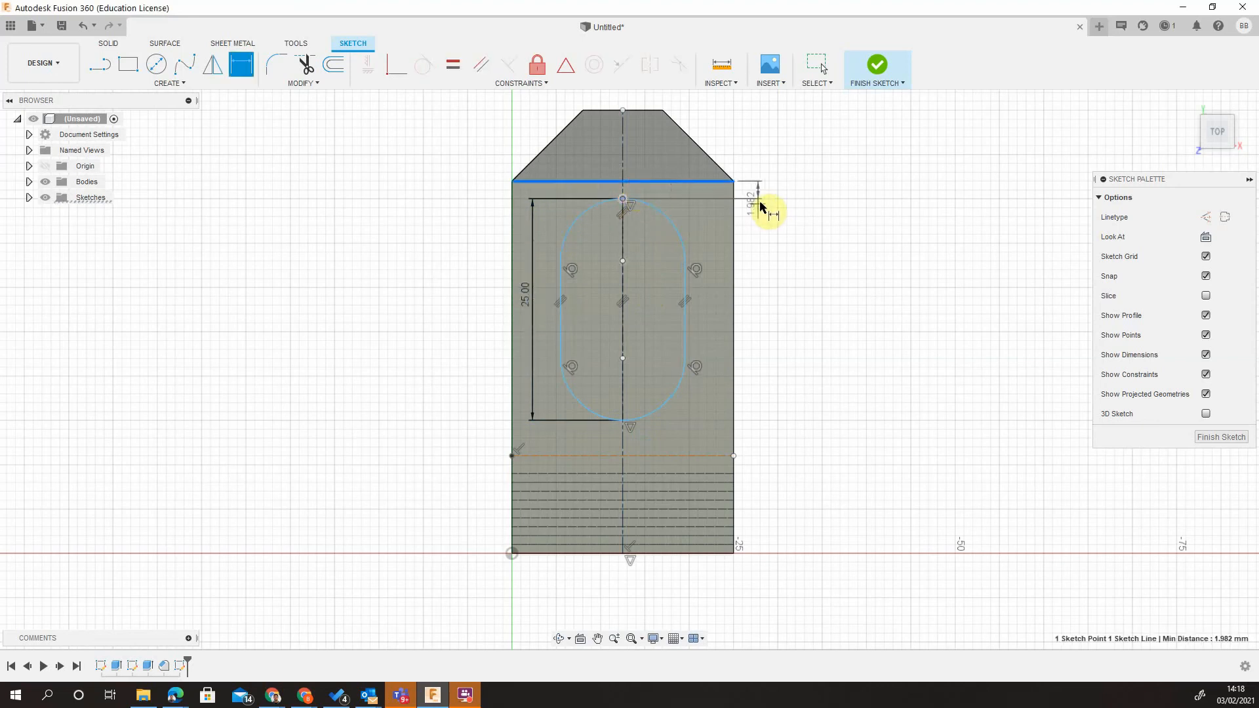
click(764, 211)
text(2)
key(Return)
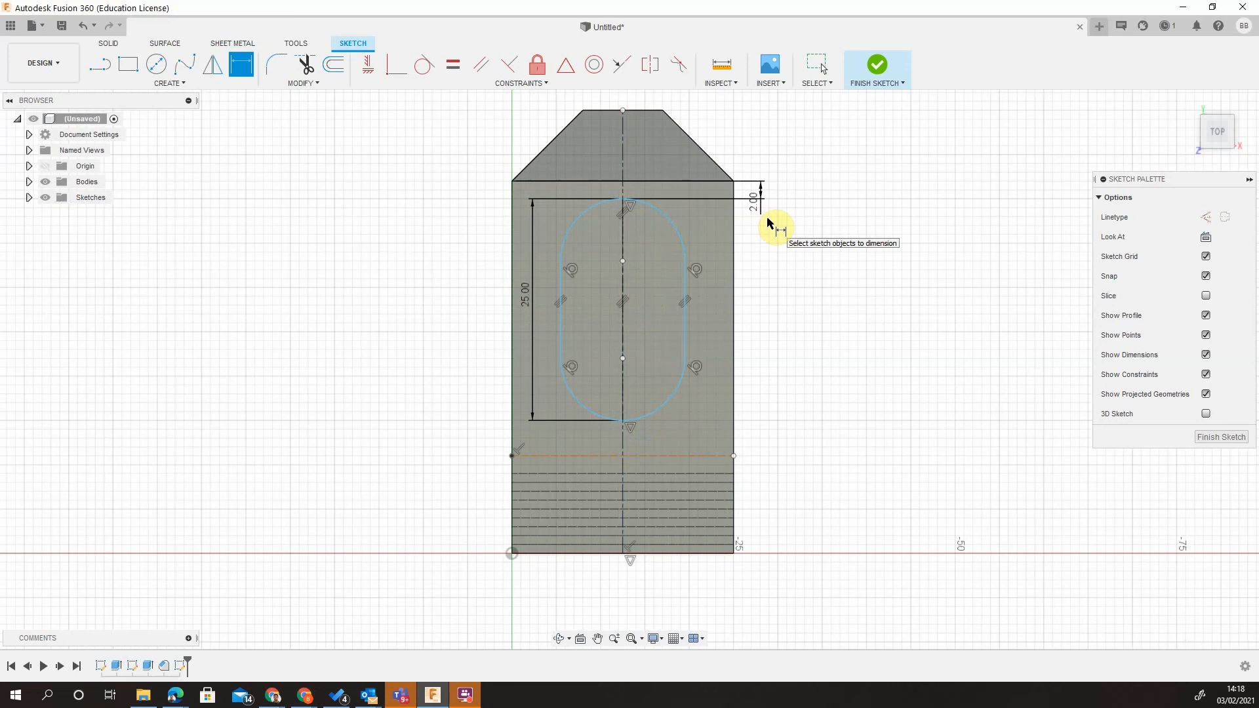
double_click(761, 208)
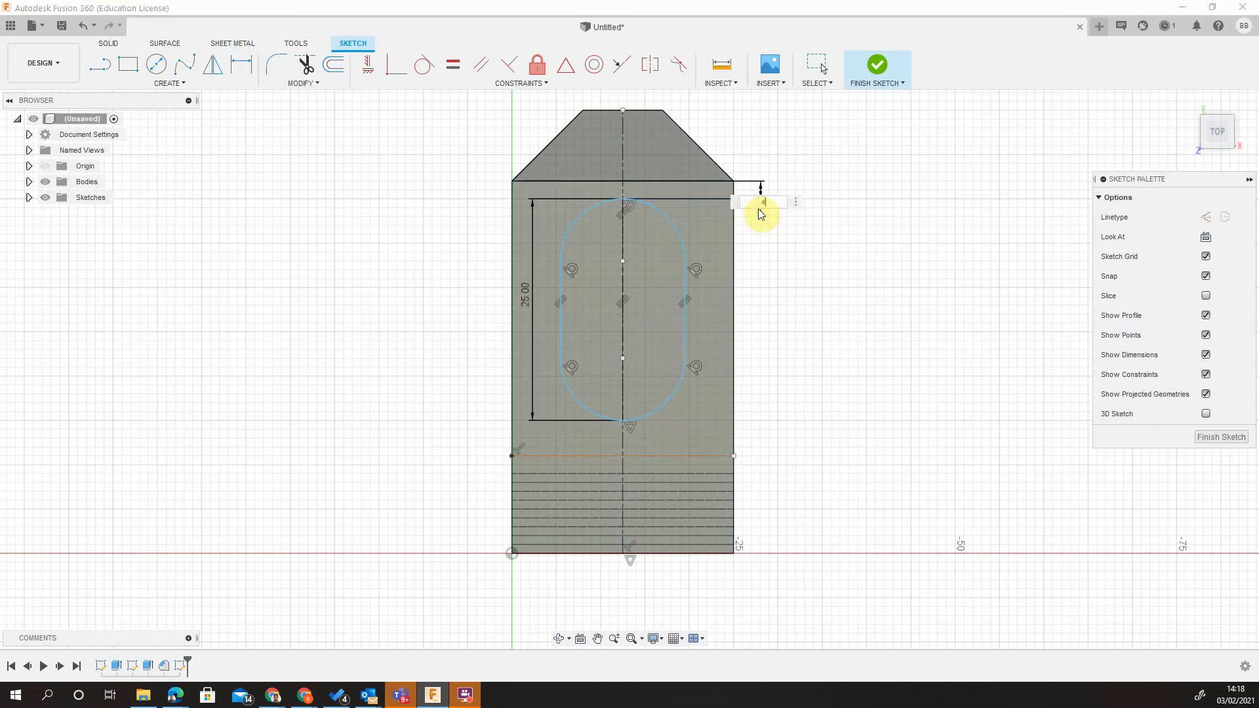
key(Return)
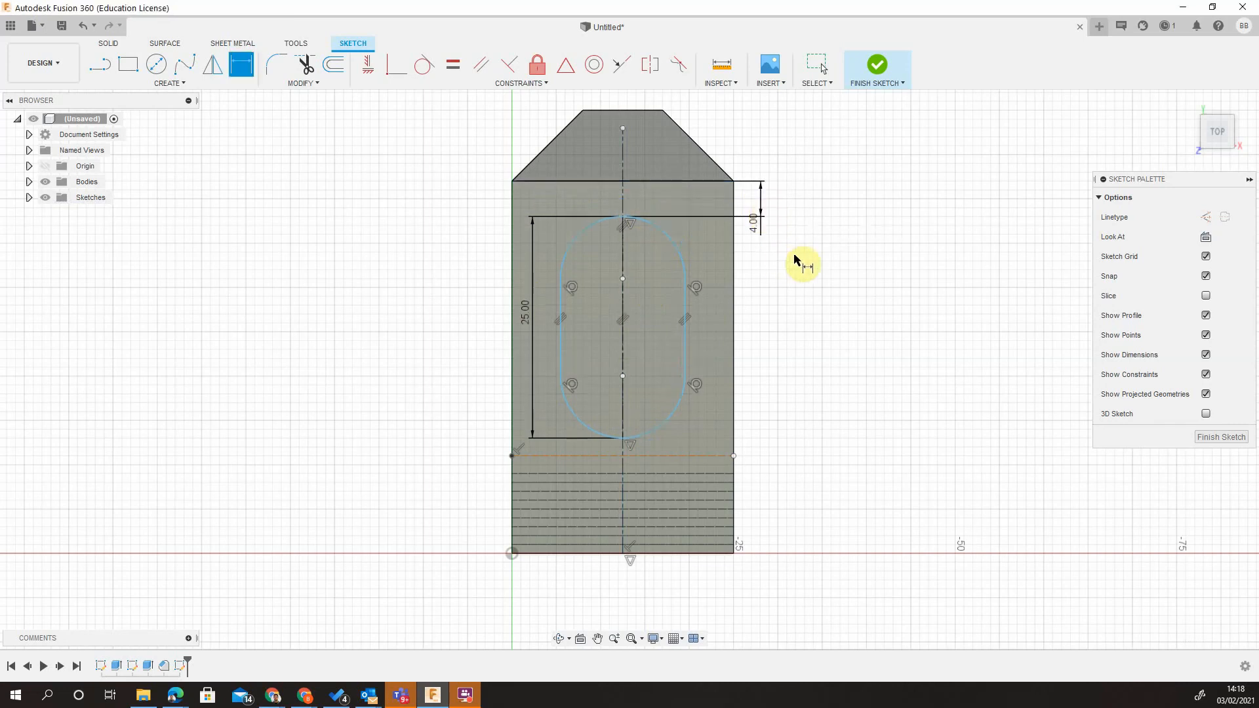
Dimension the slot's width between its two straight sides as 14 mm.
click(561, 342)
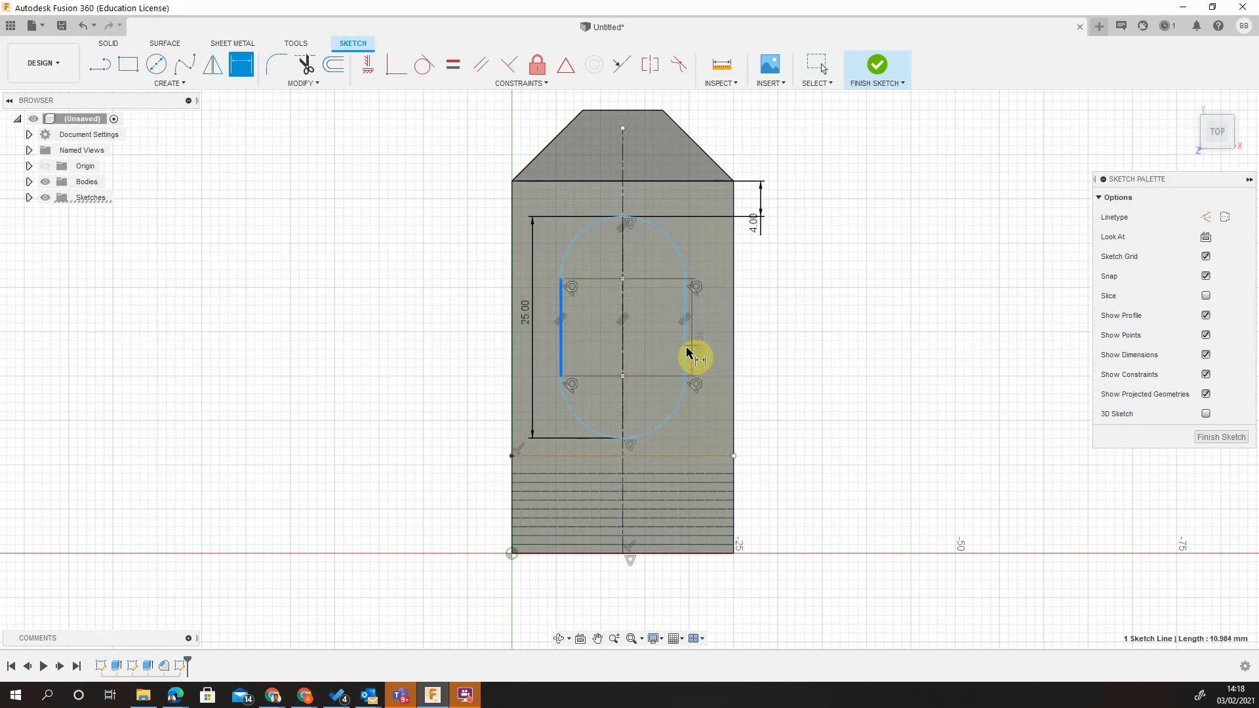
click(686, 352)
click(777, 354)
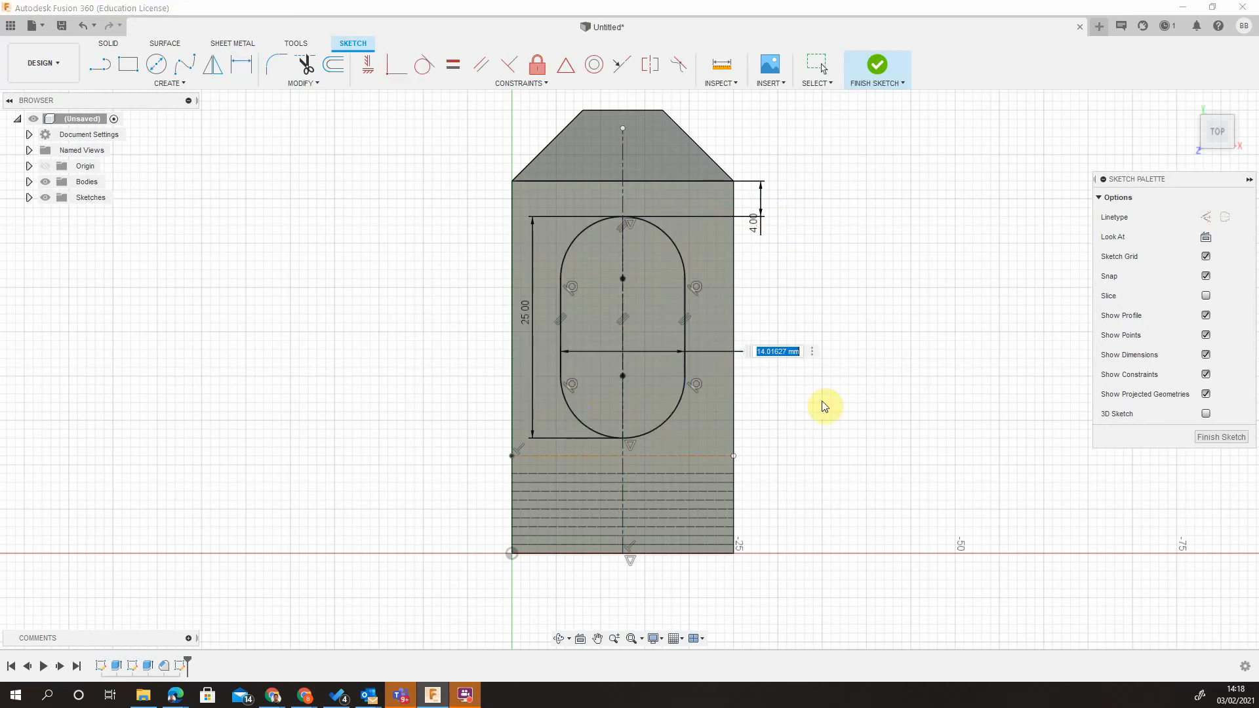
text(14)
key(Return)
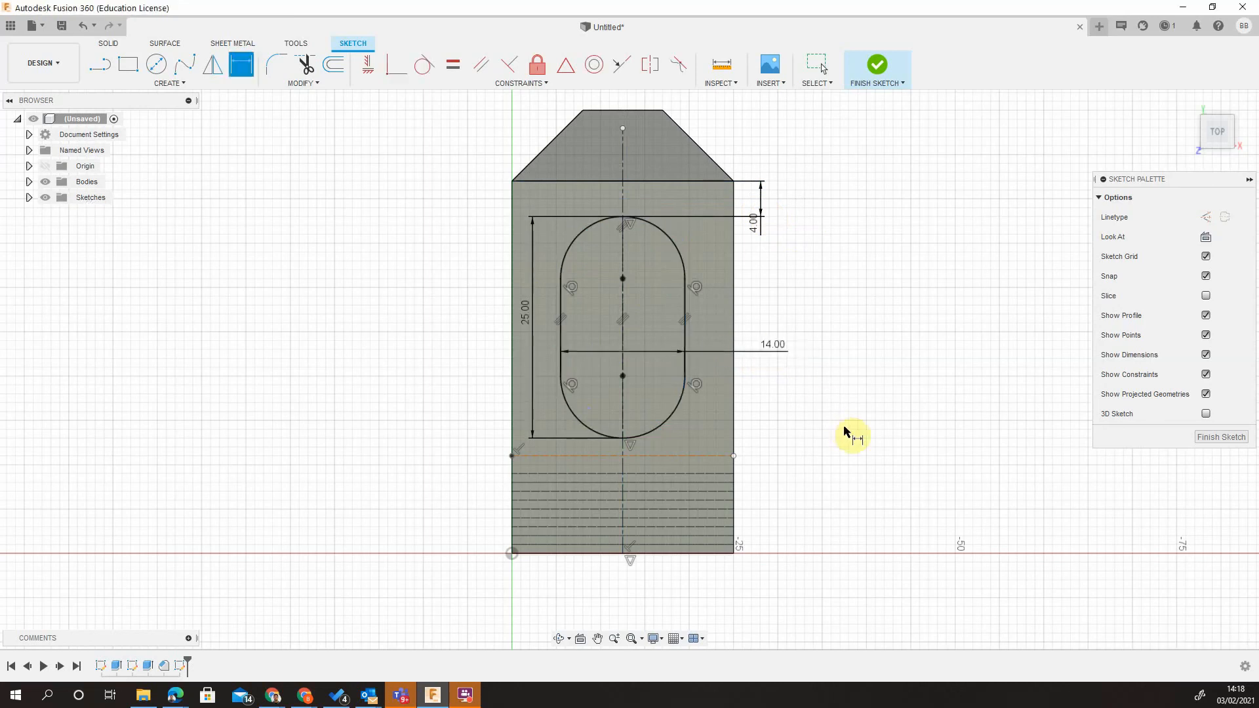
Extrude both halves of the slot profile as a Cut with extent type All through the block.
click(109, 45)
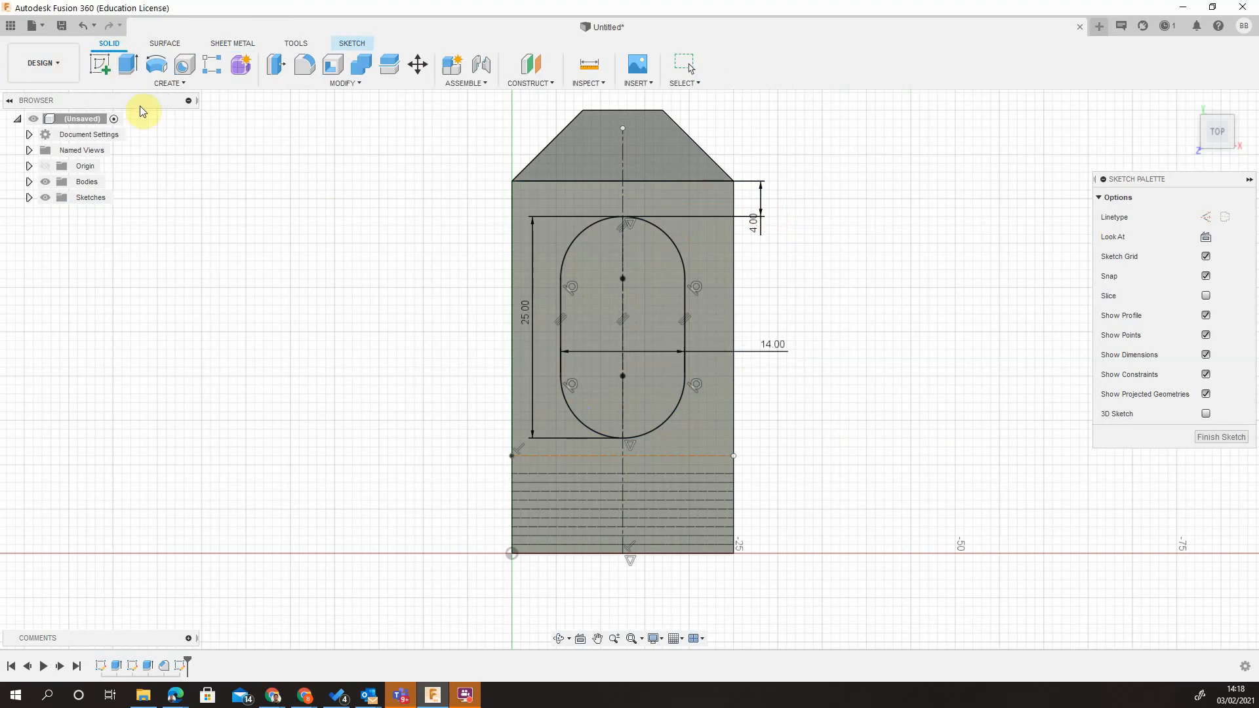
click(128, 63)
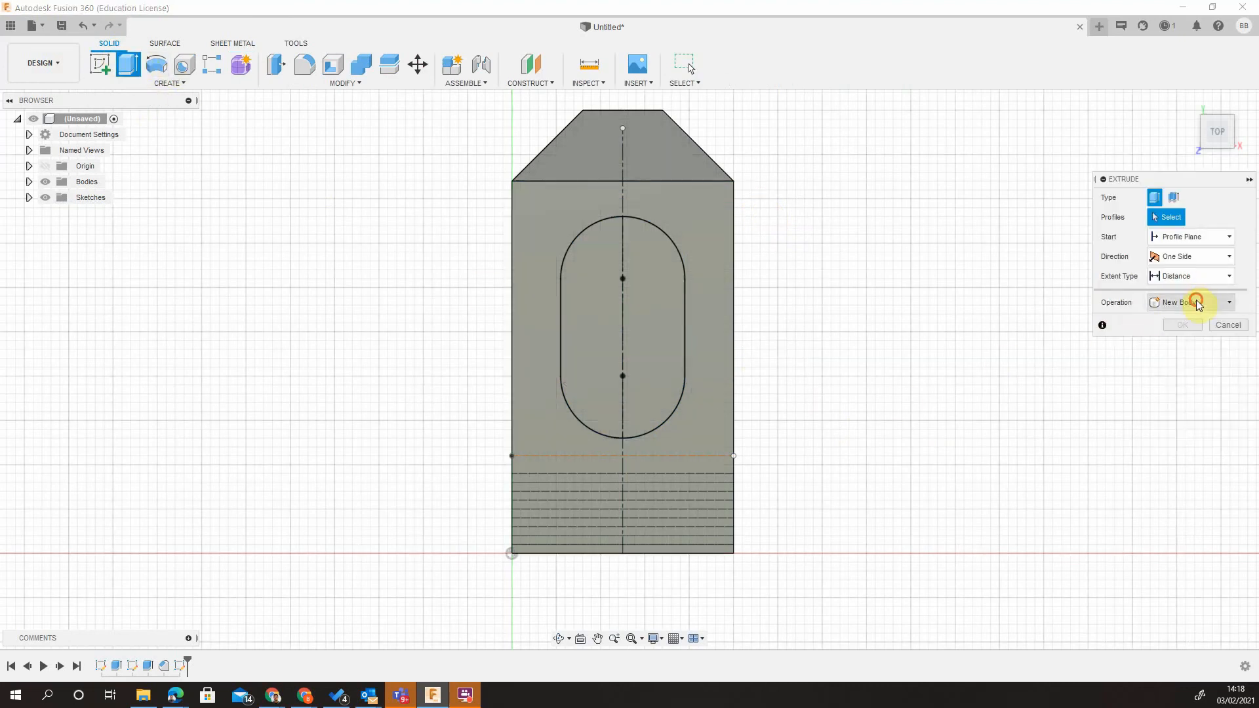
click(1194, 302)
click(1180, 332)
click(628, 344)
click(590, 340)
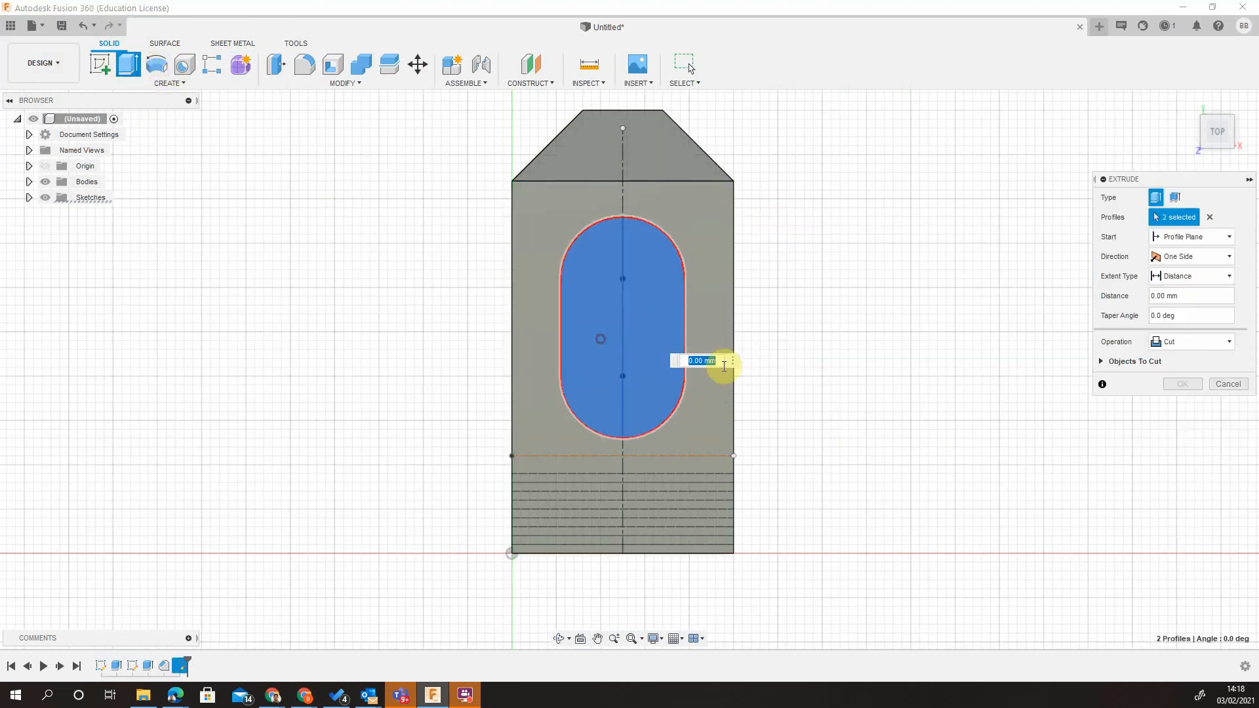
click(1188, 276)
click(1193, 321)
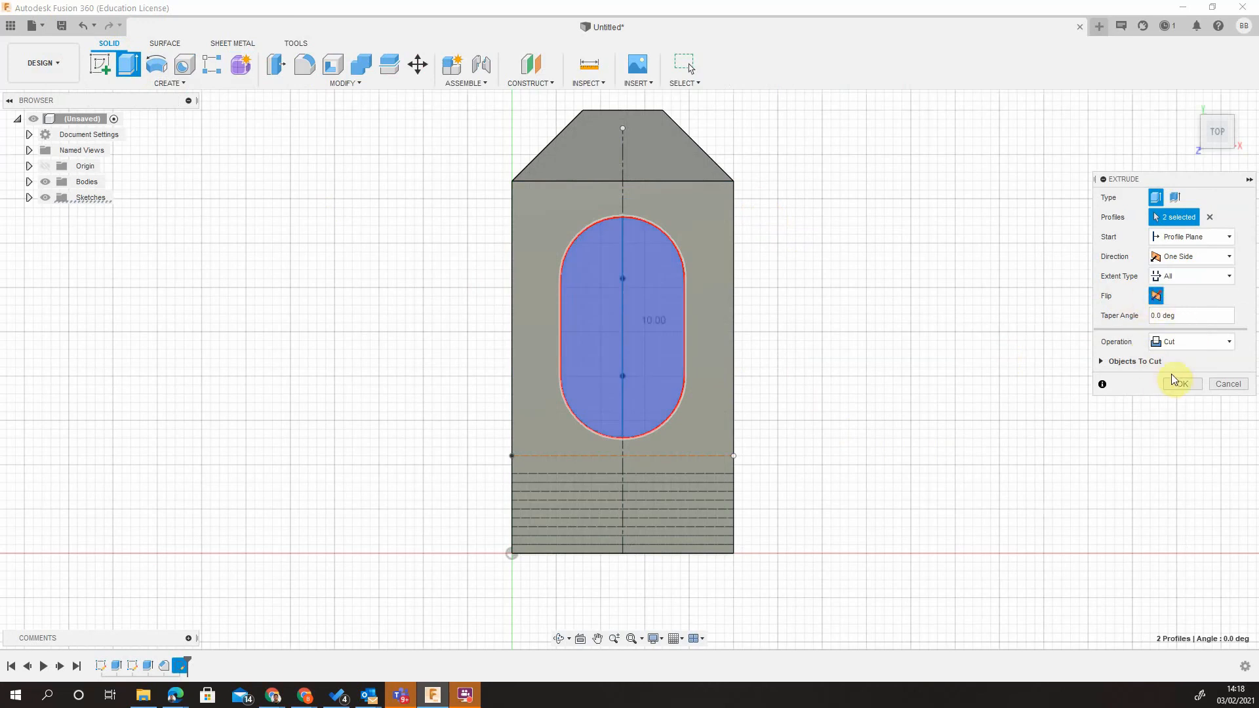
click(1176, 383)
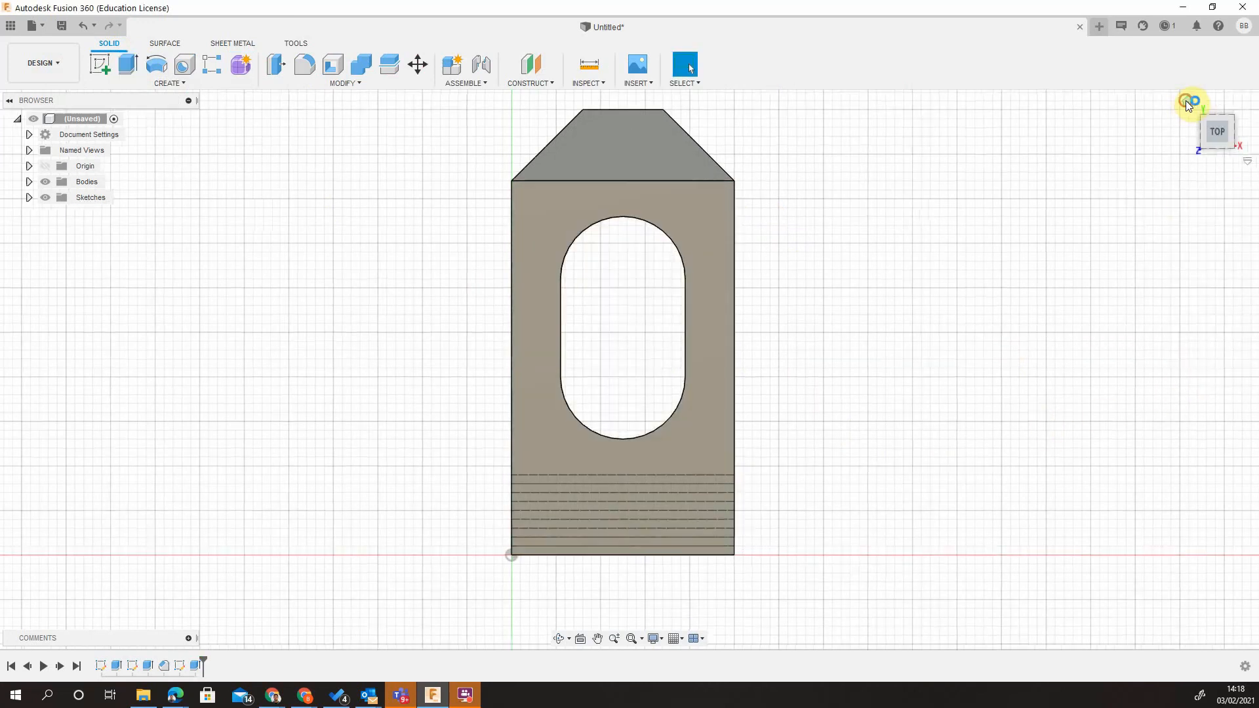
Save the design as "Step Clamp 50mm" in the CNC Fixturing location.
click(1187, 101)
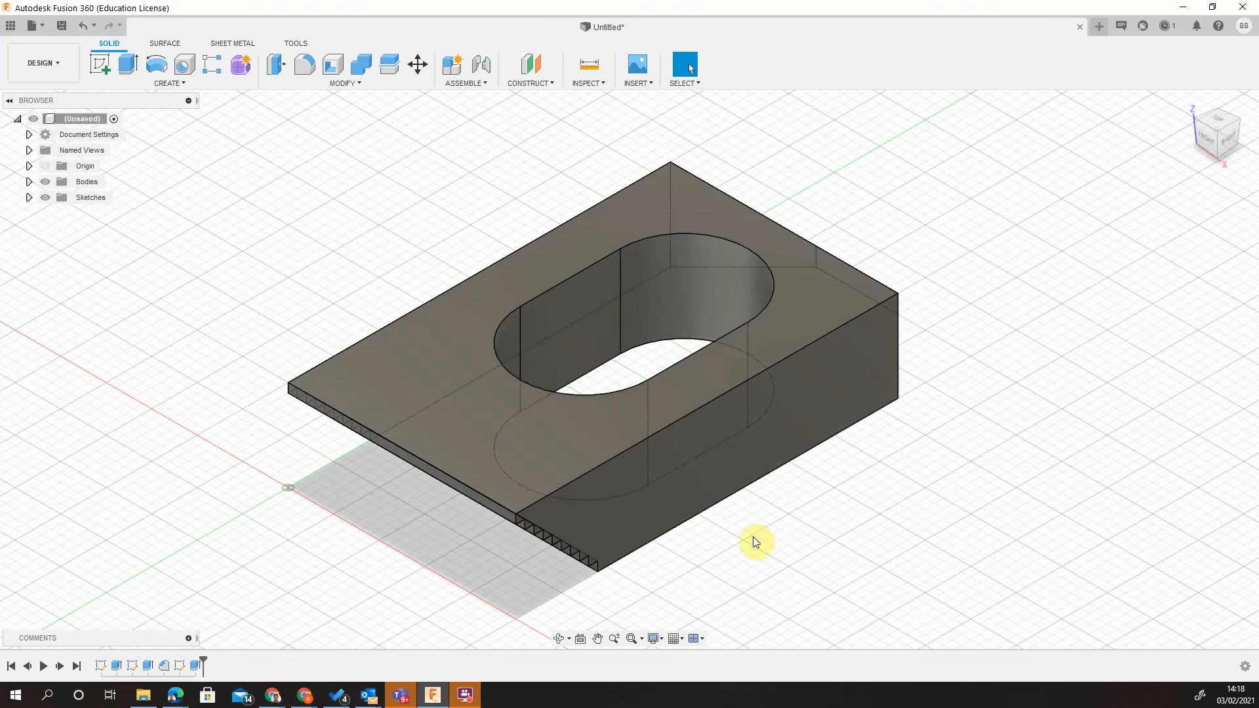
middle_drag(747, 517, 589, 411)
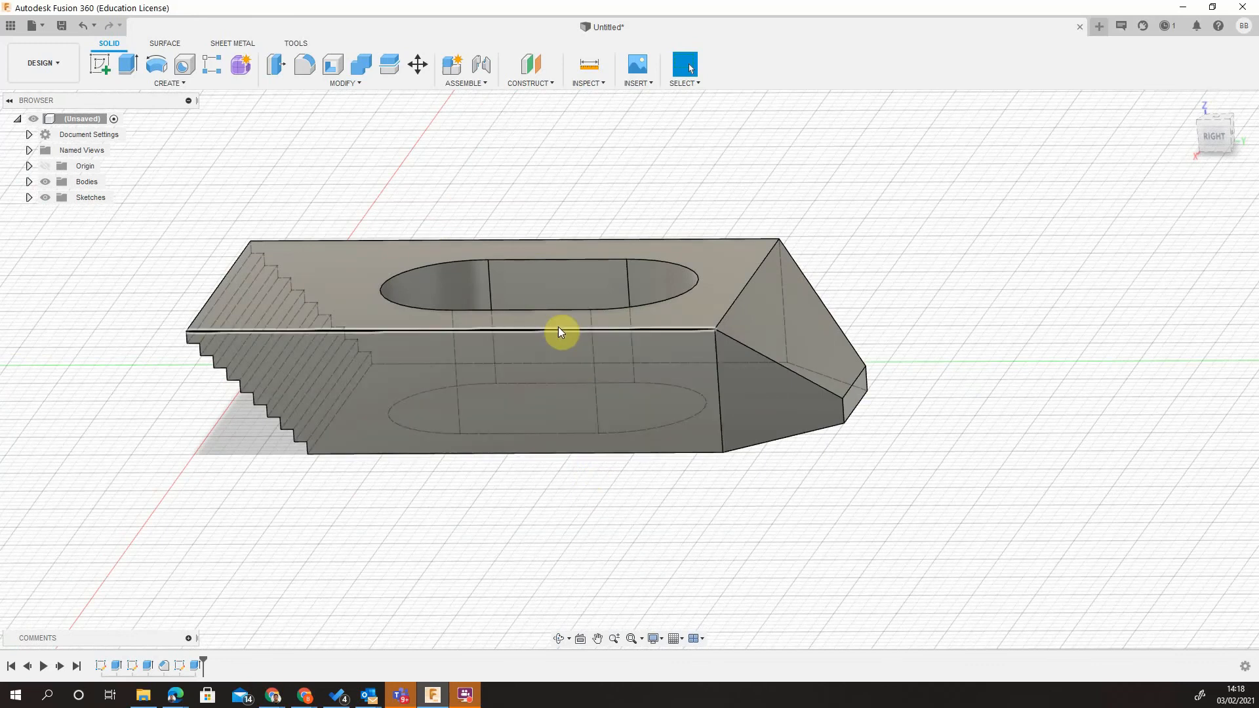
mouse_move(549, 313)
shift+middle_down()
mouse_move(581, 329)
mouse_move(579, 311)
shift+middle_up()
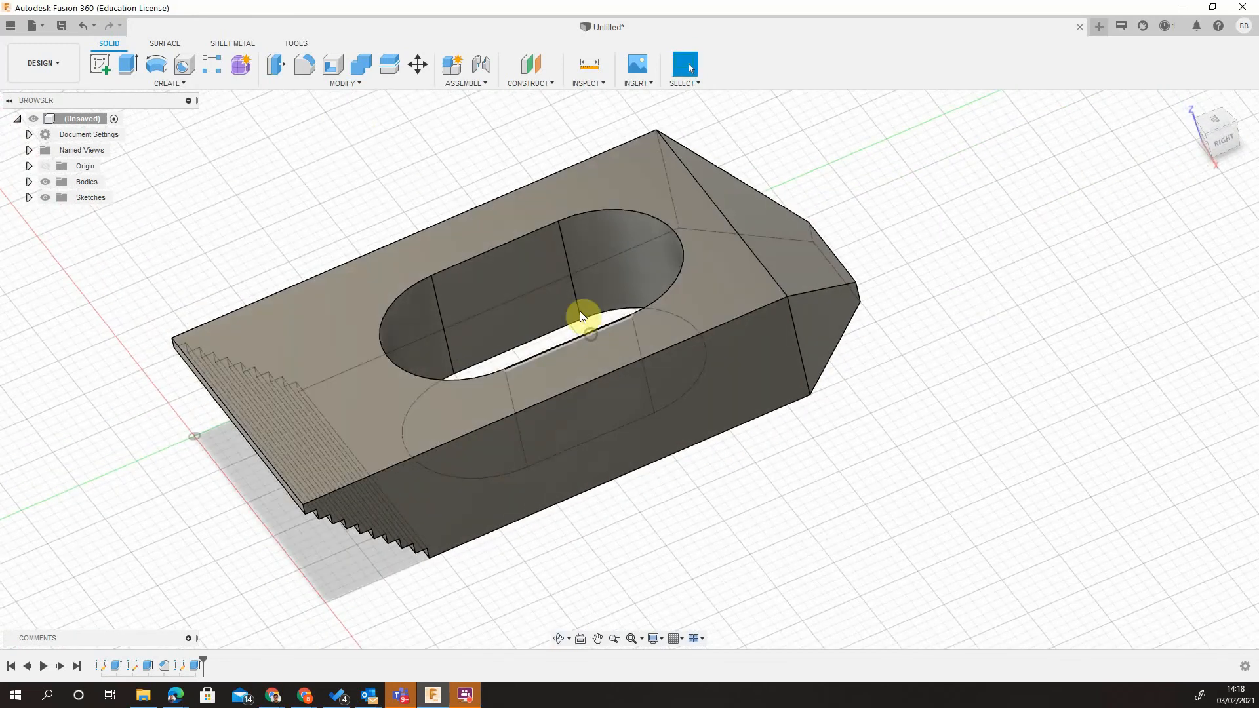
click(63, 26)
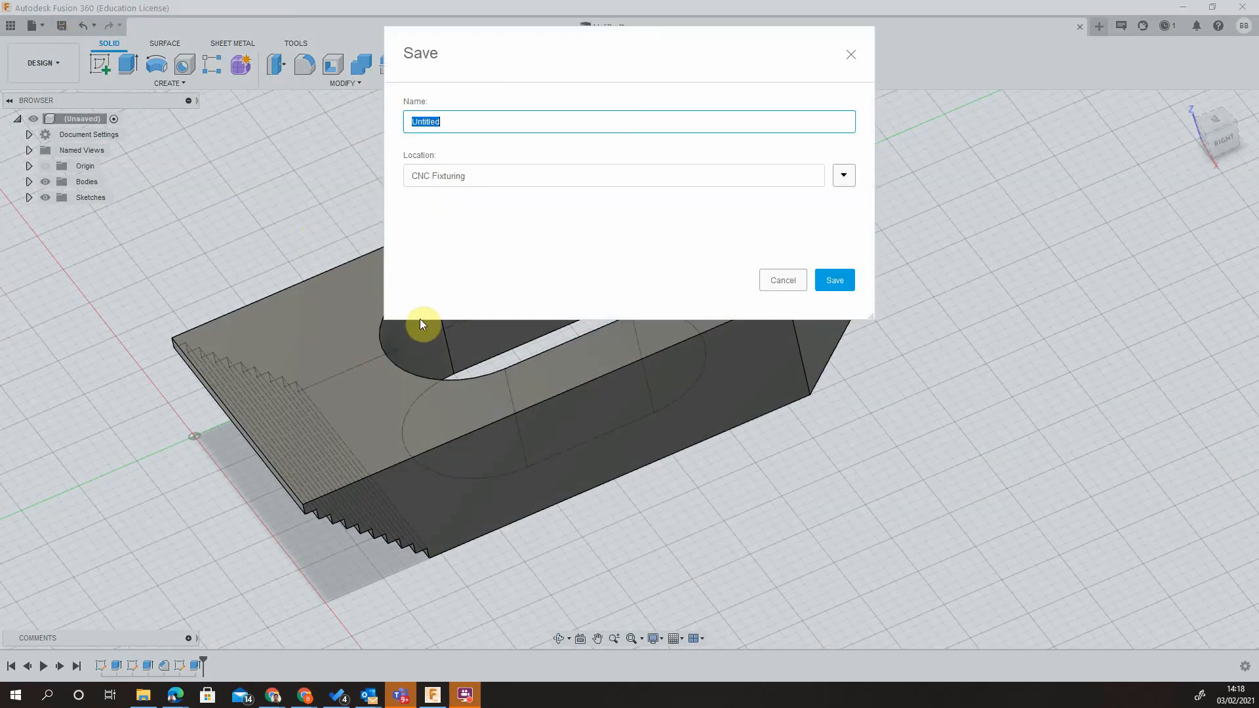
text(Step Clamp 50mm)
key(Return)
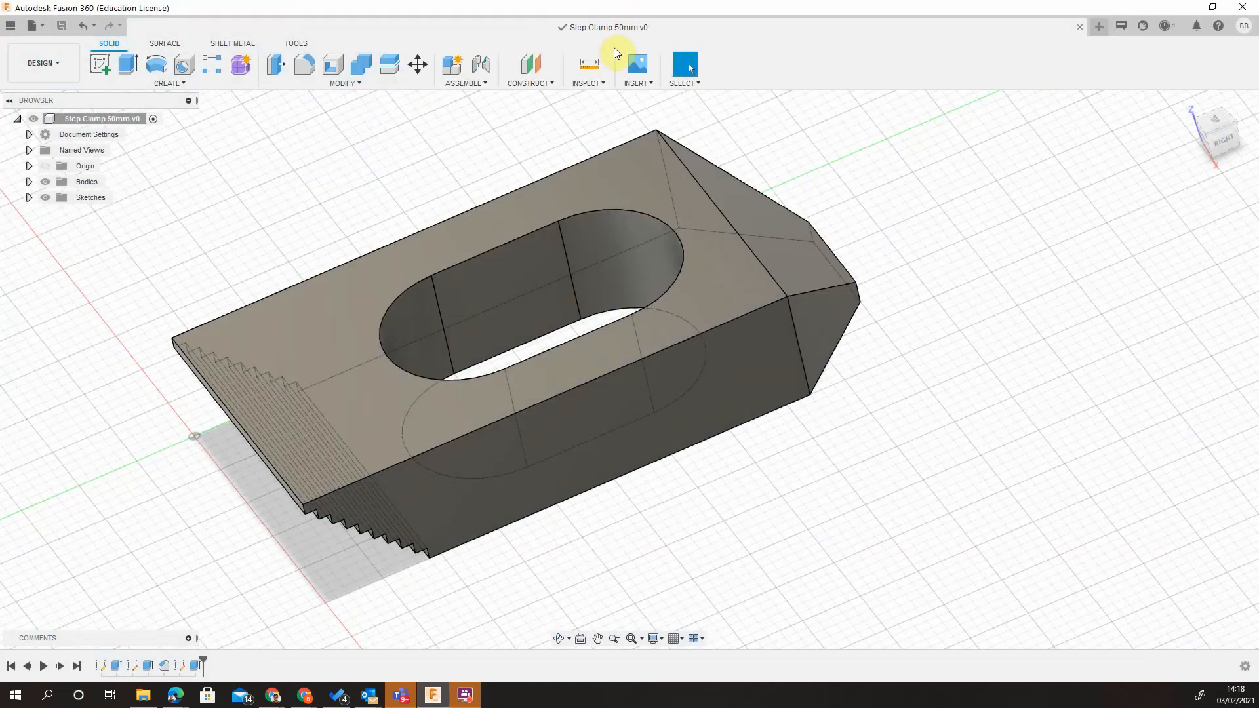